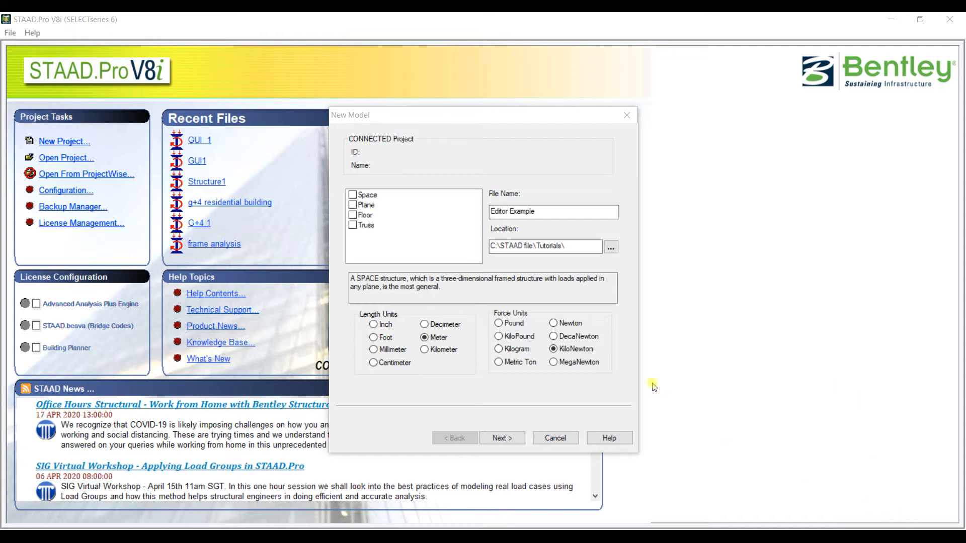
- Choose Space as the structure type for the new model
left_click(353, 195)
left_click(352, 195)
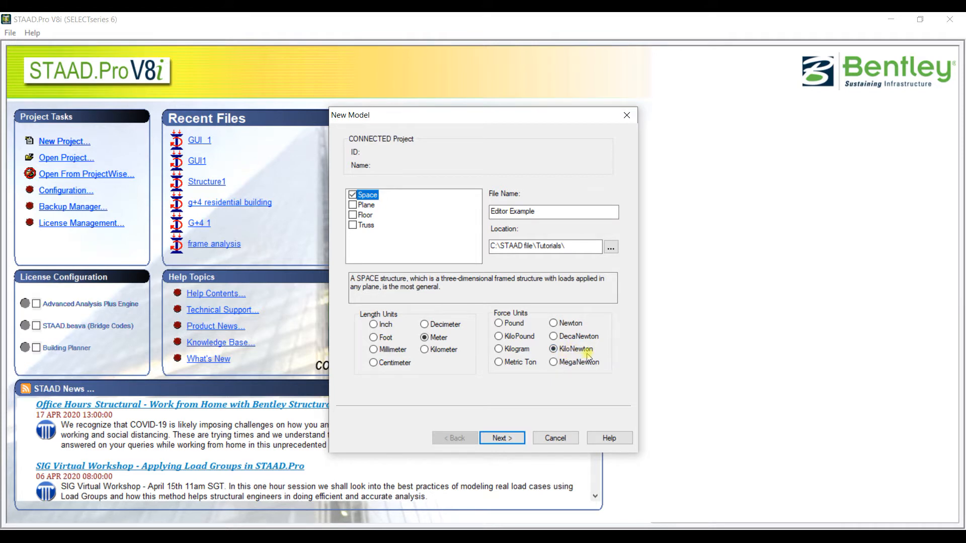
- Set the base unit to Metric in the program configuration and accept it
left_click(72, 193)
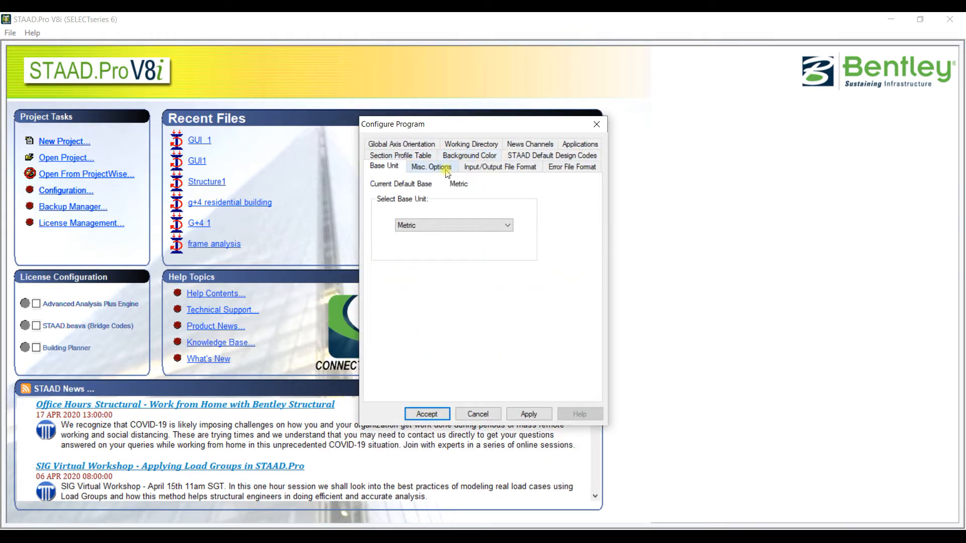
left_click(432, 228)
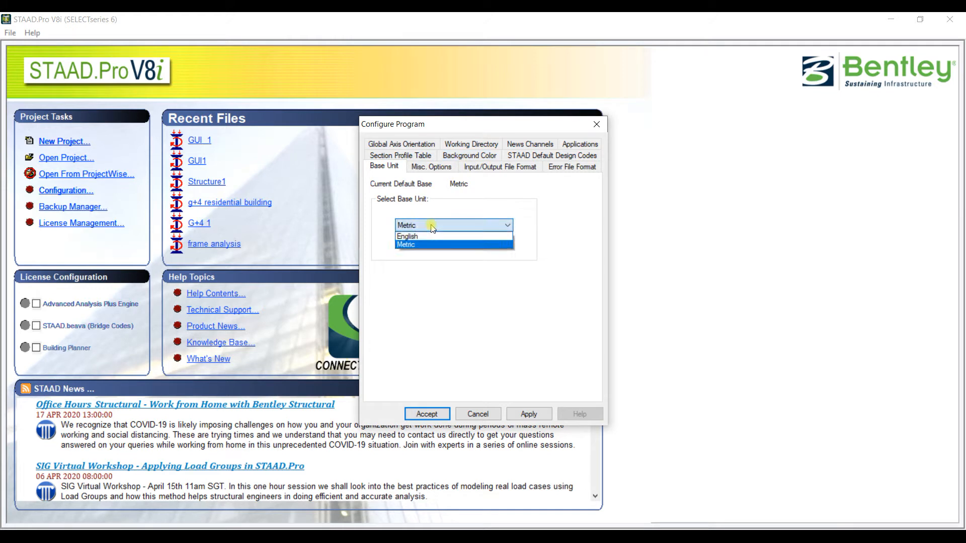
left_click(434, 226)
left_click(435, 225)
left_click(435, 244)
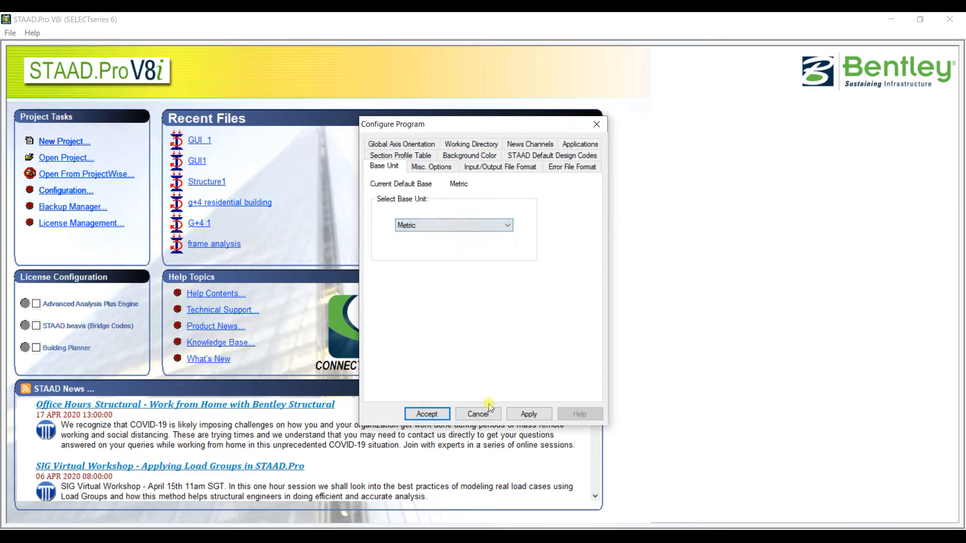
left_click(430, 413)
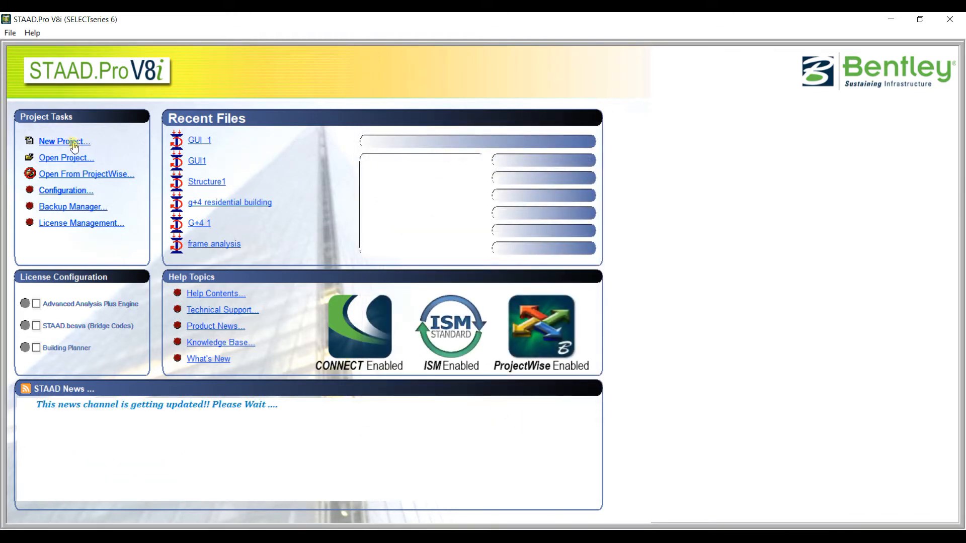
- Create a new Space model with the file name "Editor example", overwriting the existing file
left_click(70, 140)
left_click(353, 196)
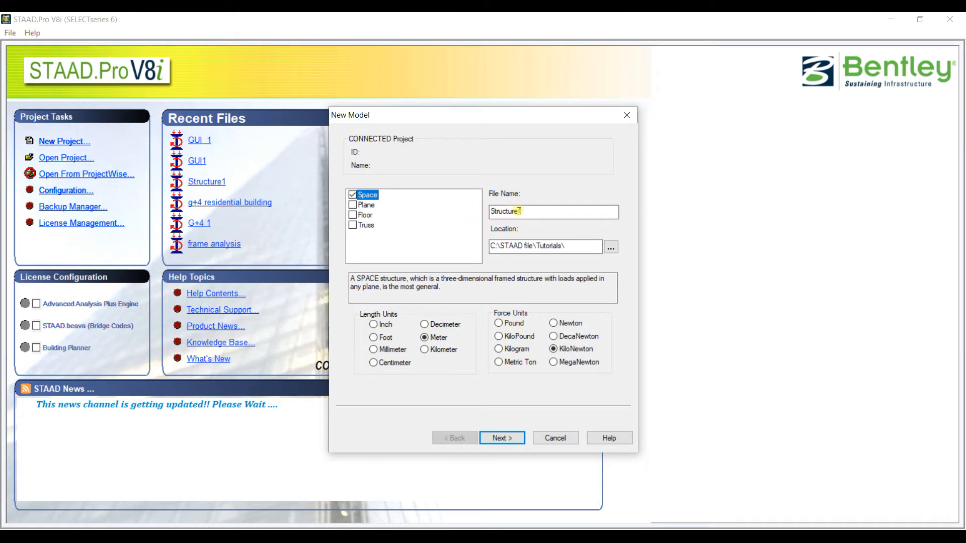
left_click_drag(526, 212, 467, 211)
type("Editor")
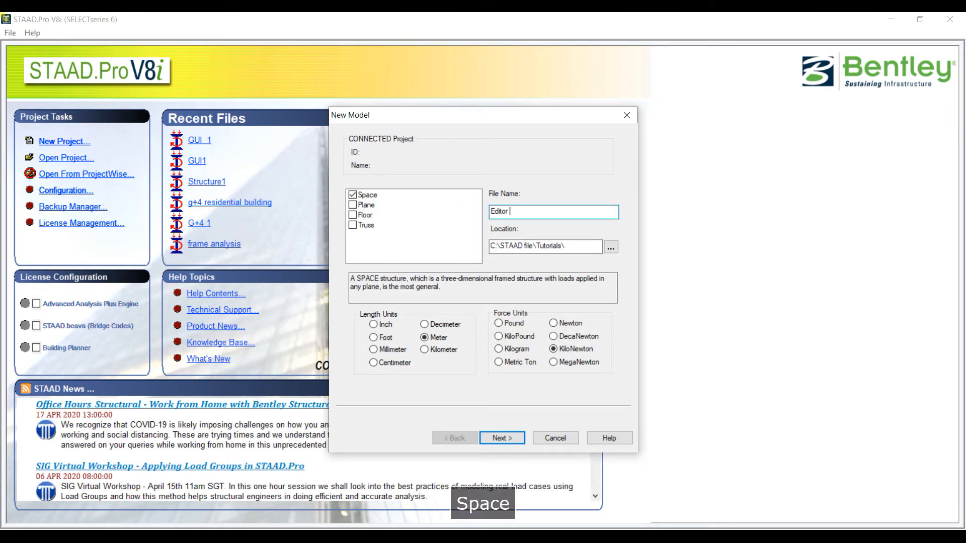
type(" example")
left_click(501, 438)
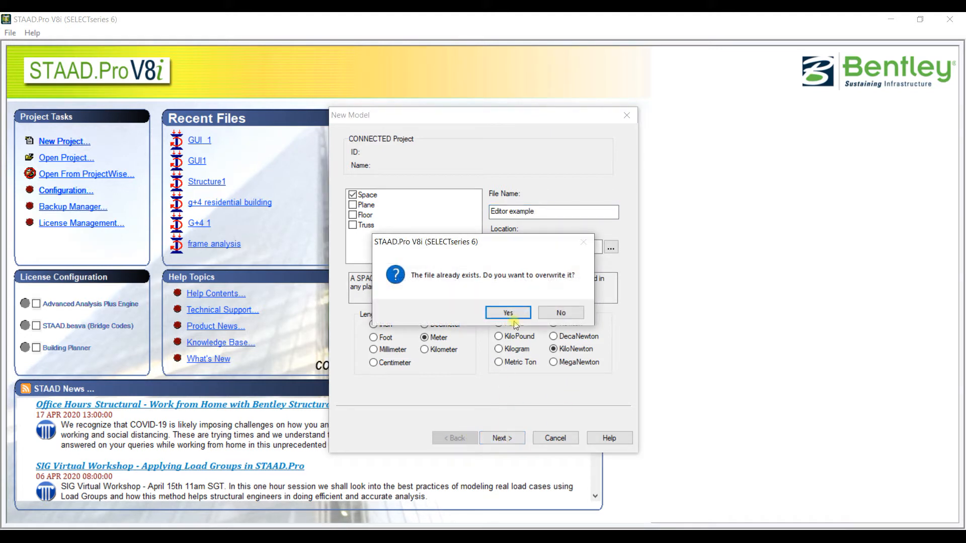
left_click(513, 313)
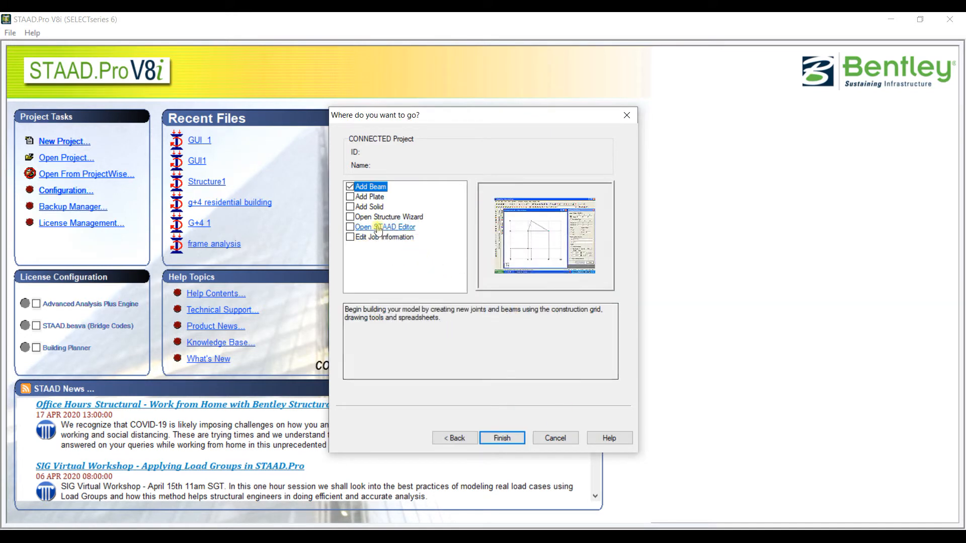
- Finish the model setup with Open STAAD Editor as the starting point
left_click(351, 229)
left_click(350, 228)
left_click(518, 438)
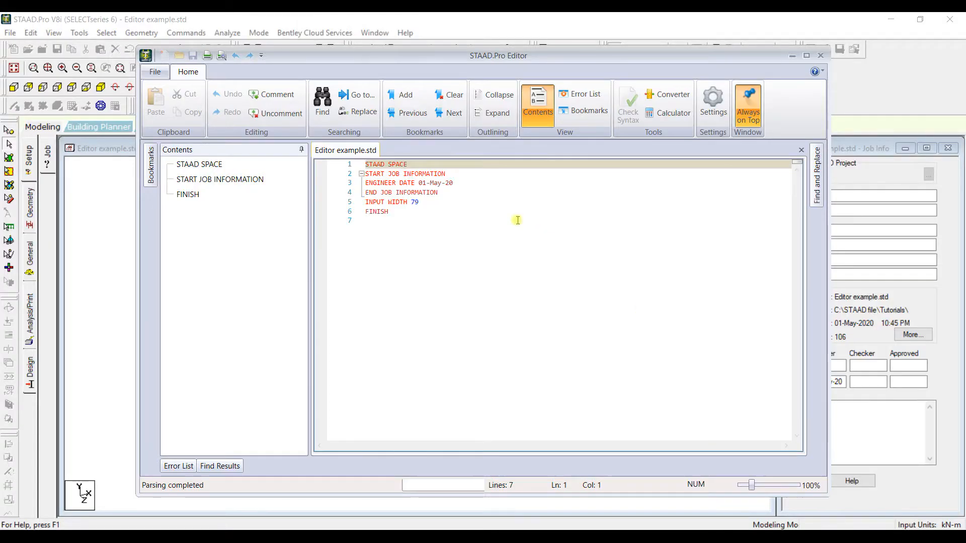
- Add a JOINT COORDINATES command line below INPUT WIDTH 79 in the input file
left_click(517, 204)
key("Return")
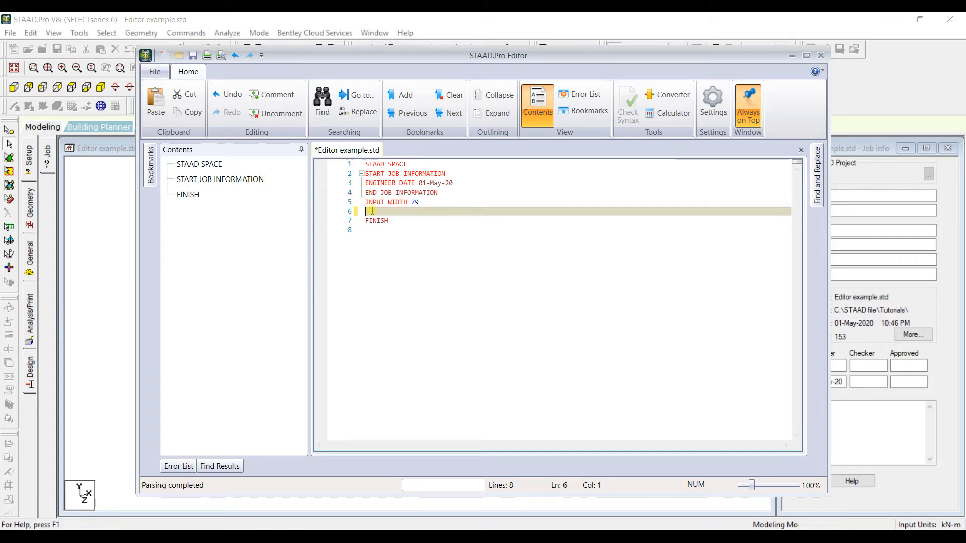
key("Caps_Lock")
type("JOINT COR")
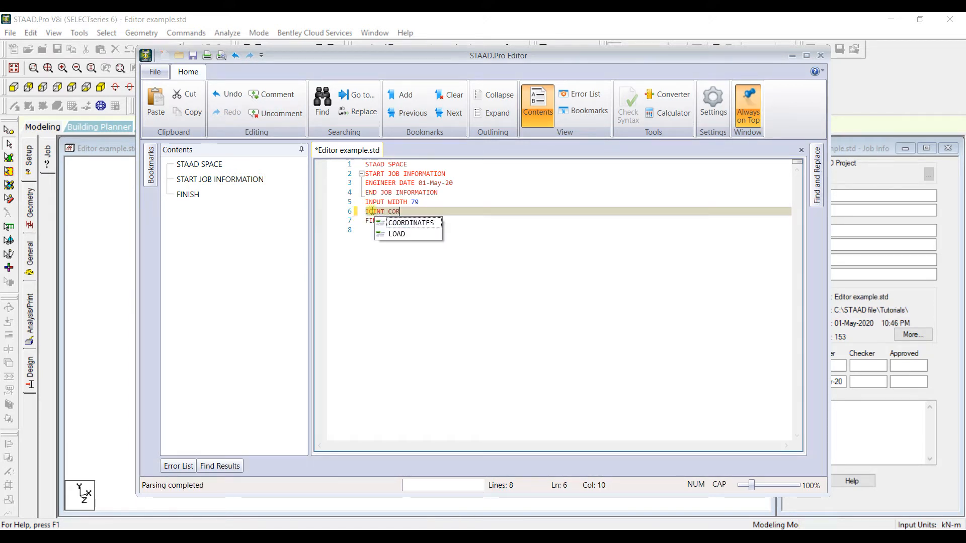
key("Return")
key("Return")
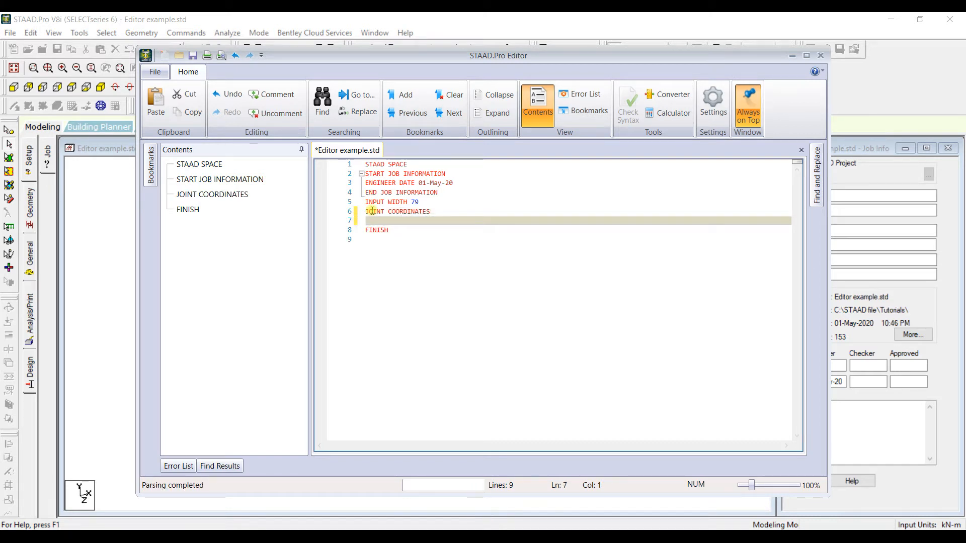
- Enter the coordinates of three joints under the joint command: "1 0 0 0; 2 4 0 0; 3 8 0 0;"
type("1")
type("0 0 ")
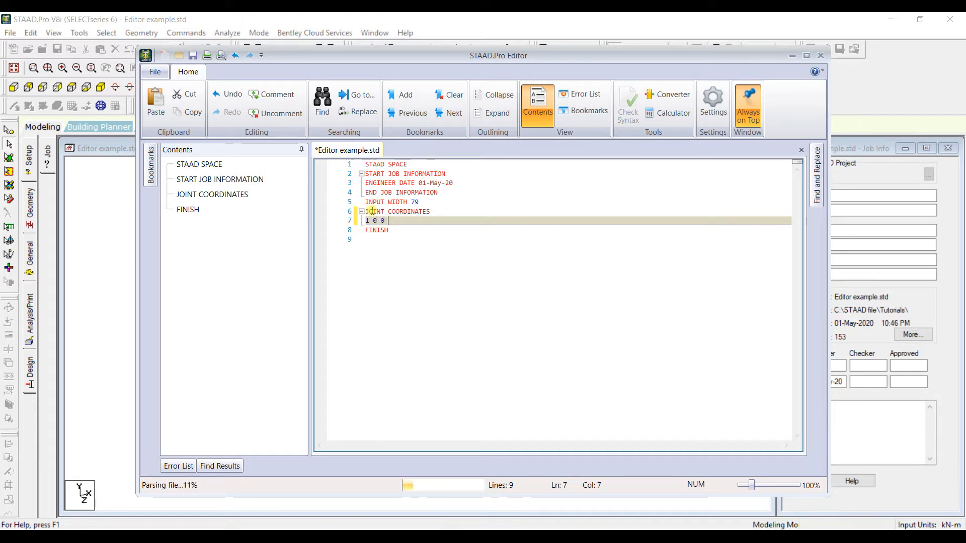
type("0; ")
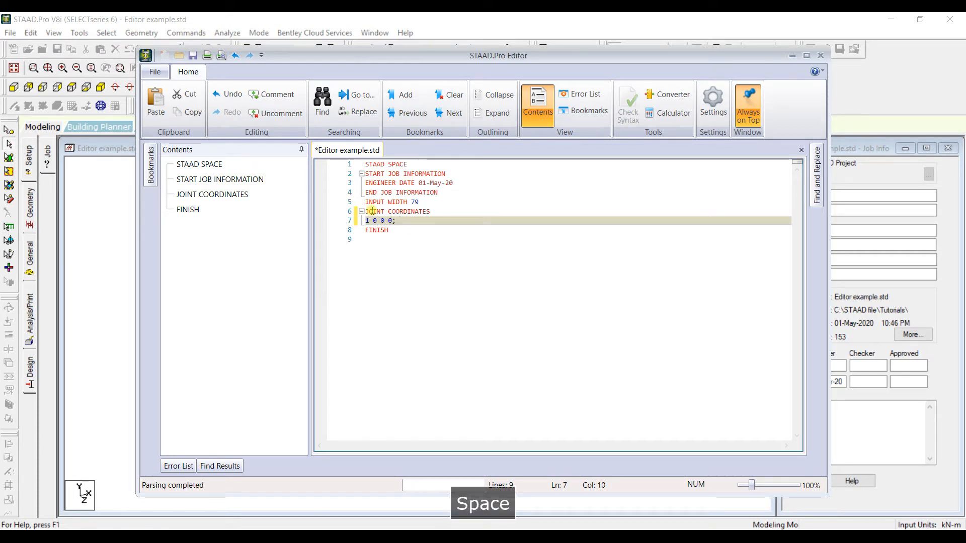
type("2 ")
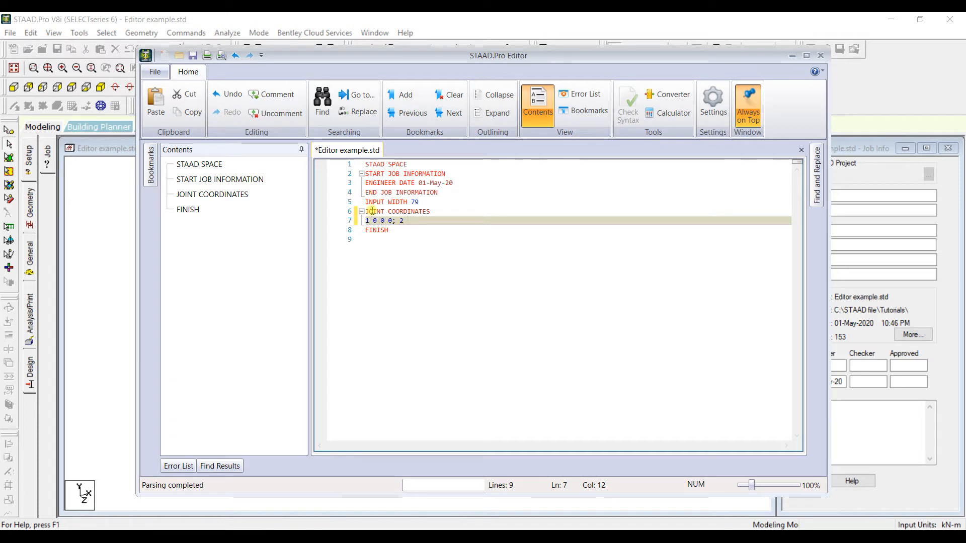
type("4 ")
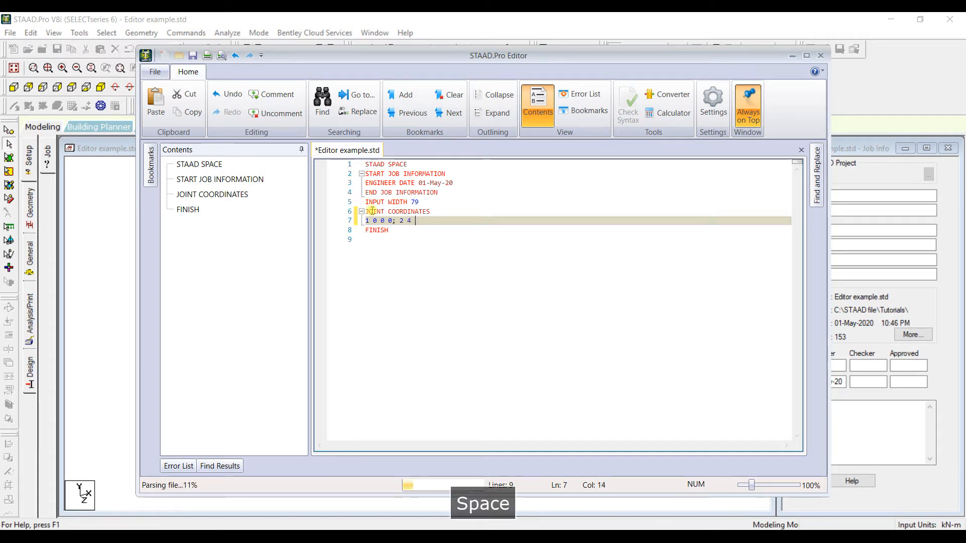
type("0 0;")
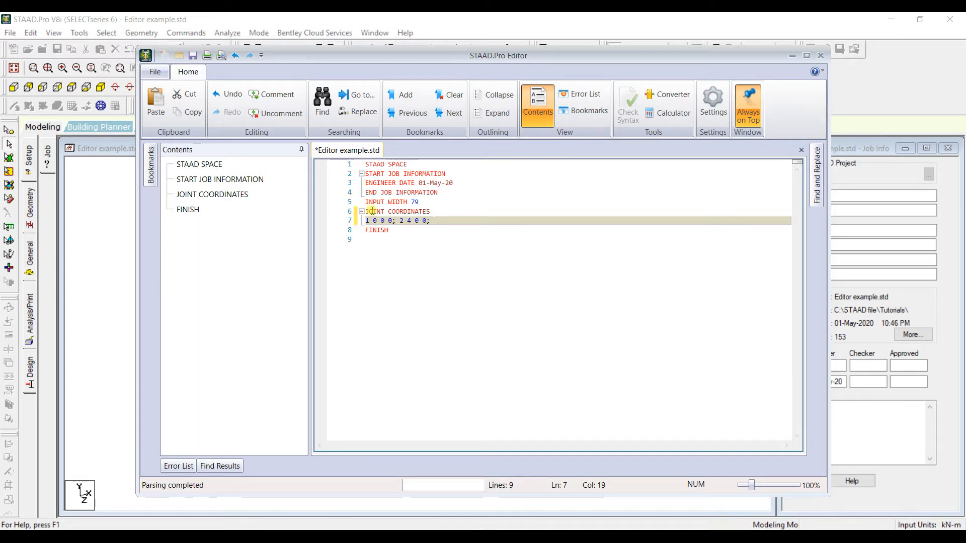
type(" 3 8")
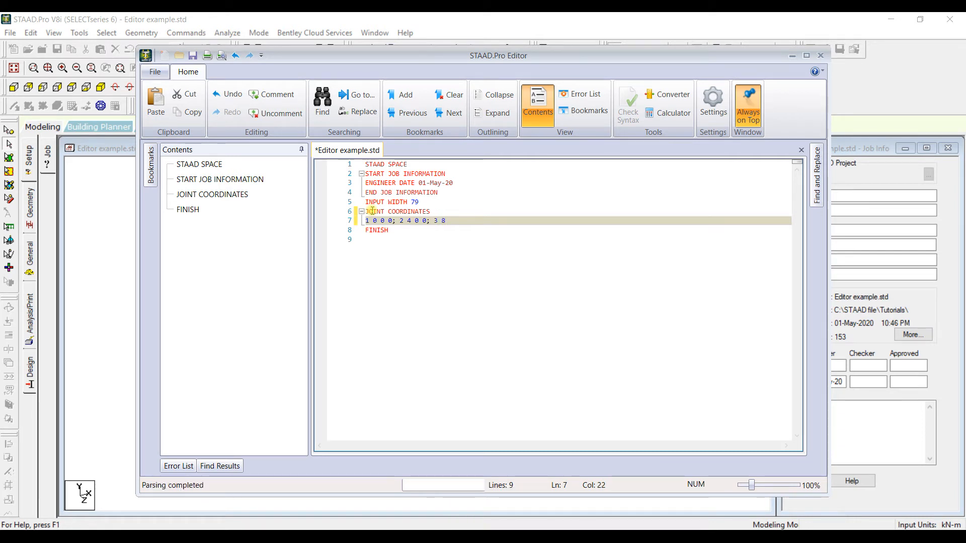
type(" 0 0")
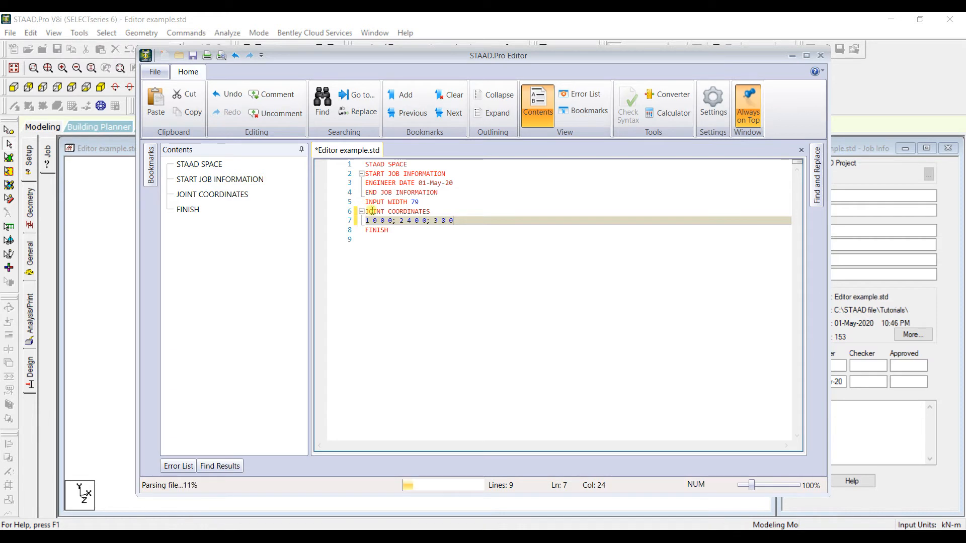
type(";")
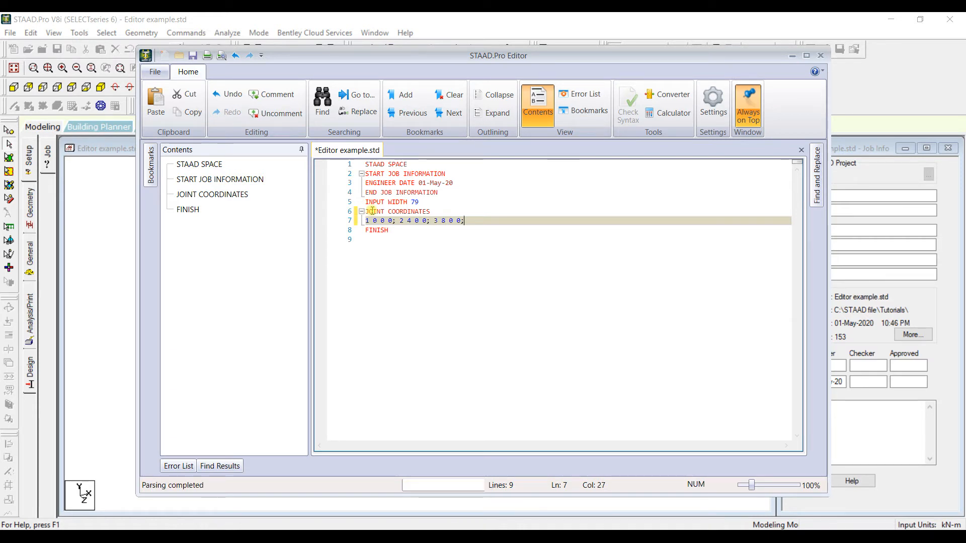
- Close the editor and save the changes to the input file
left_click(816, 61)
left_click(435, 324)
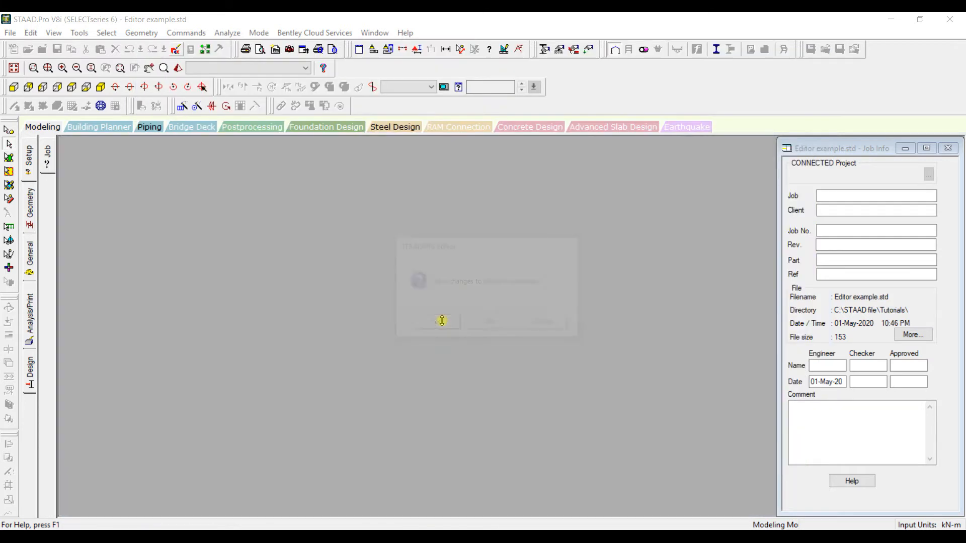
left_click(444, 325)
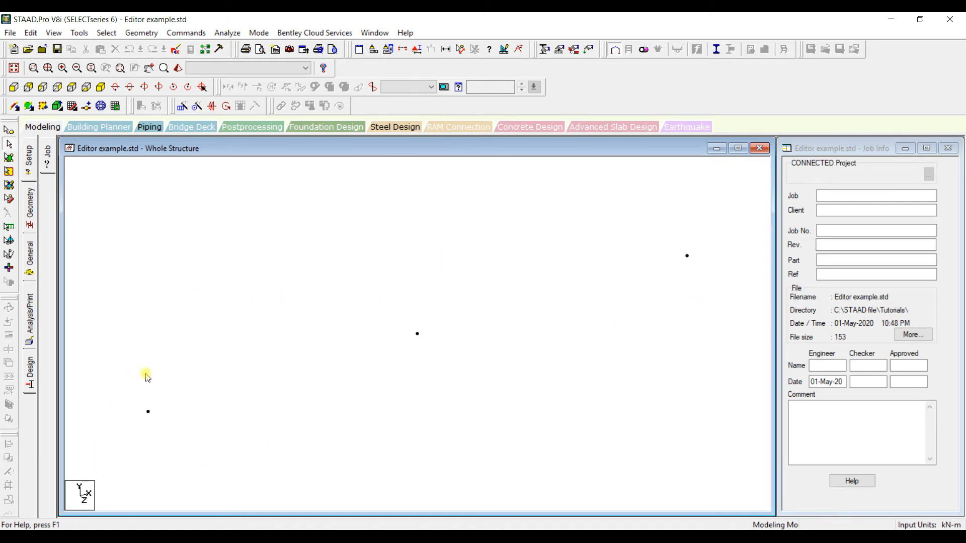
- Measure the distances between the adjacent nodes in plan view, and clear the dimensions
scroll(417, 328, "down", 1)
left_click(71, 88)
left_click(462, 50)
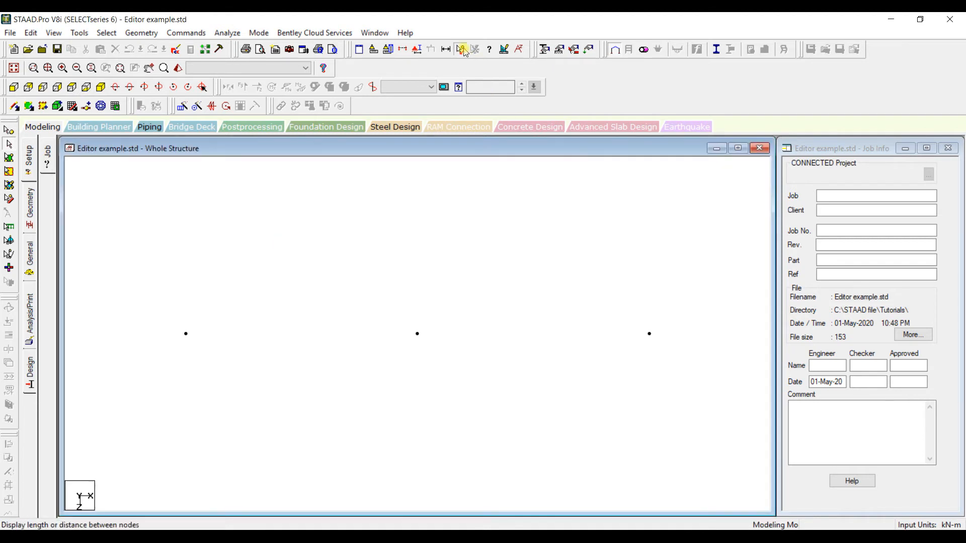
left_click(187, 335)
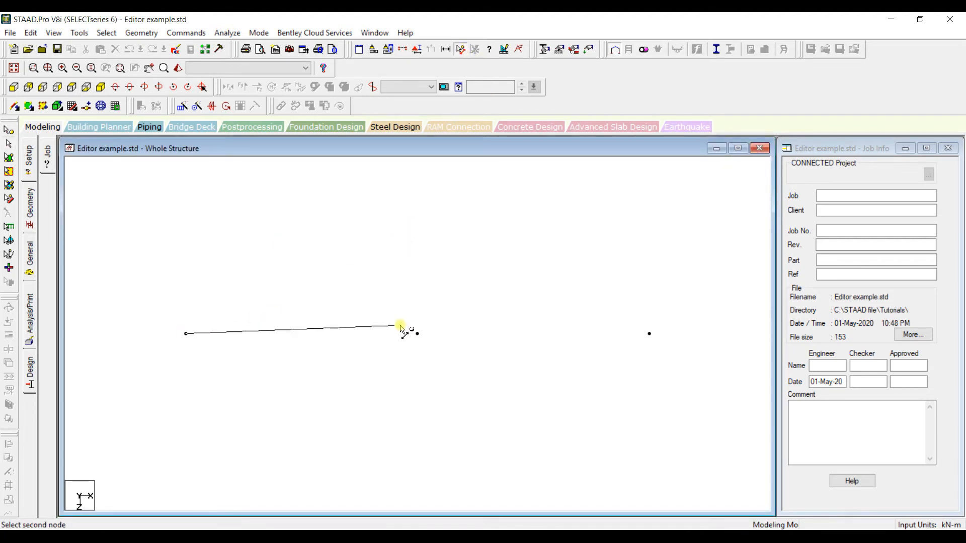
left_click(416, 334)
left_click(416, 335)
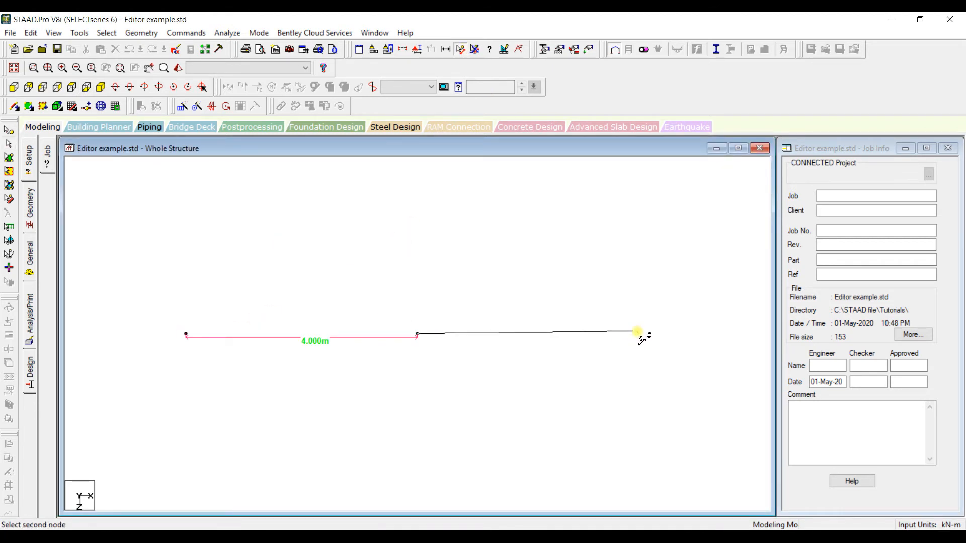
left_click(650, 334)
left_click(474, 50)
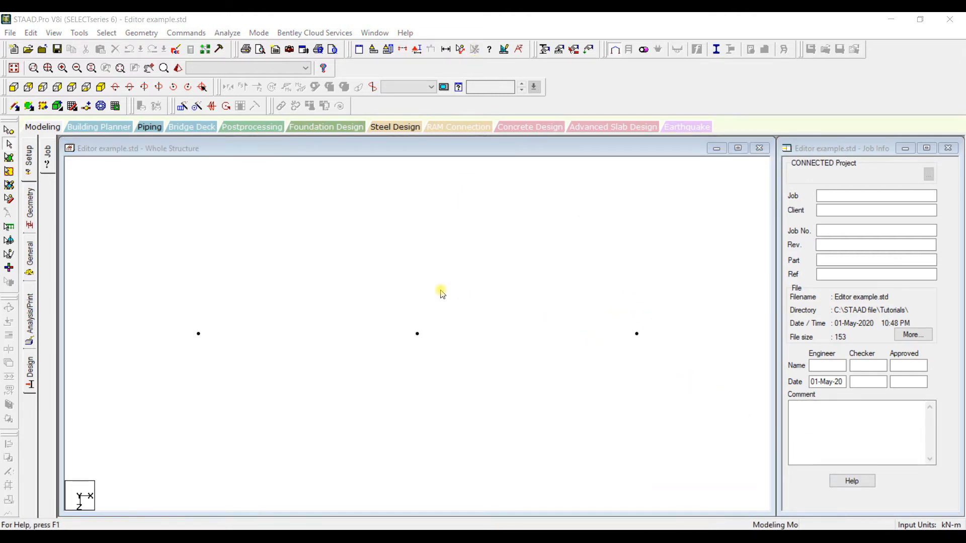
- Copy all three nodes with a Translational Repeat of 1 step in the global Z direction at 5 m spacing
left_click(182, 106)
left_click_drag(523, 199, 511, 74)
left_click(9, 130)
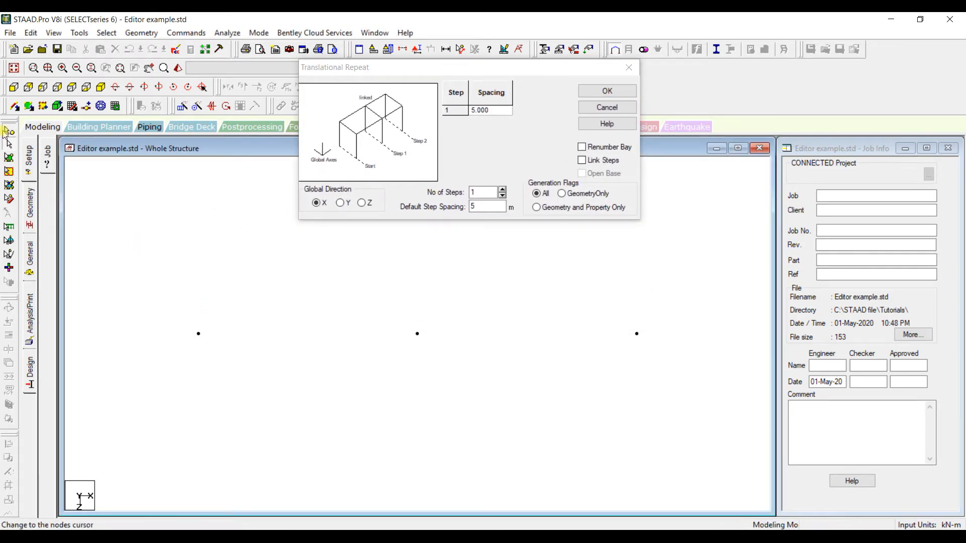
left_click_drag(173, 301, 668, 416)
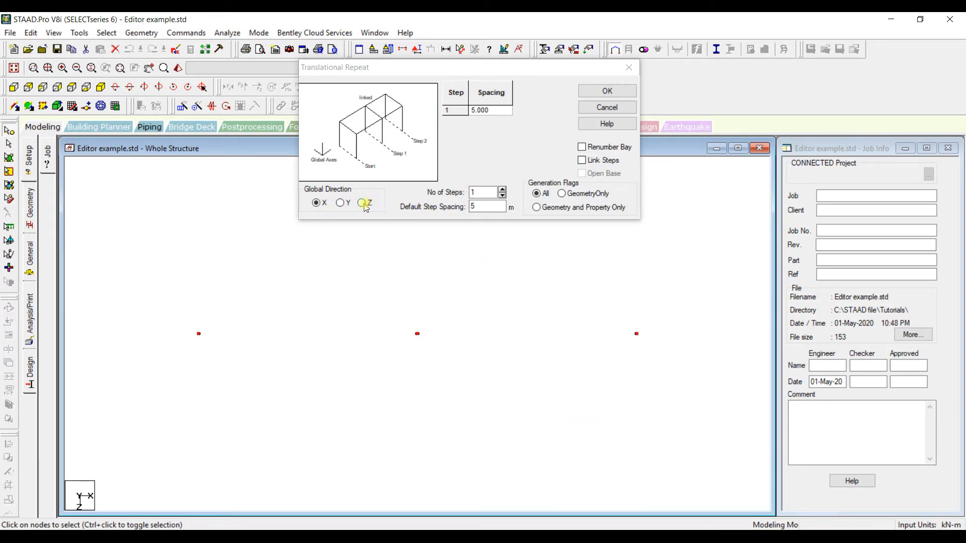
left_click(363, 203)
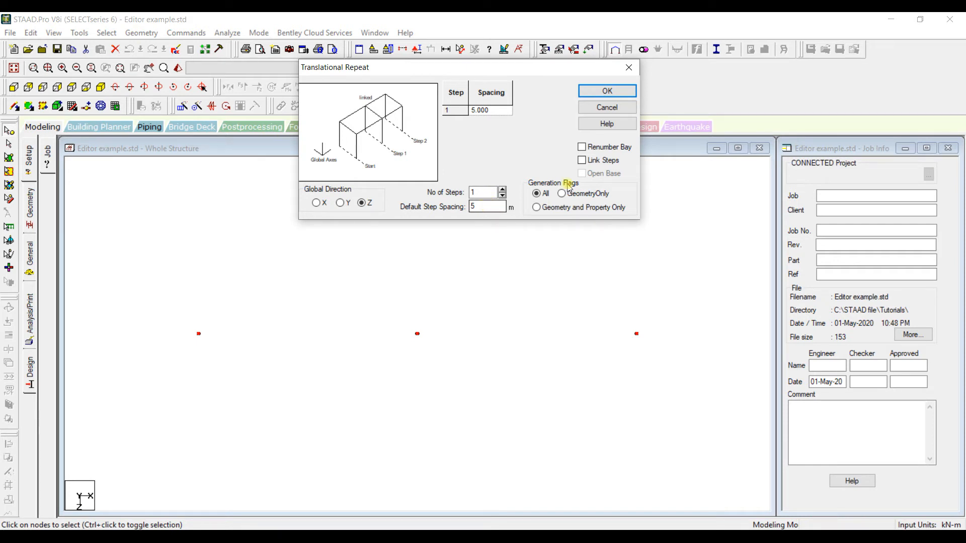
left_click(602, 92)
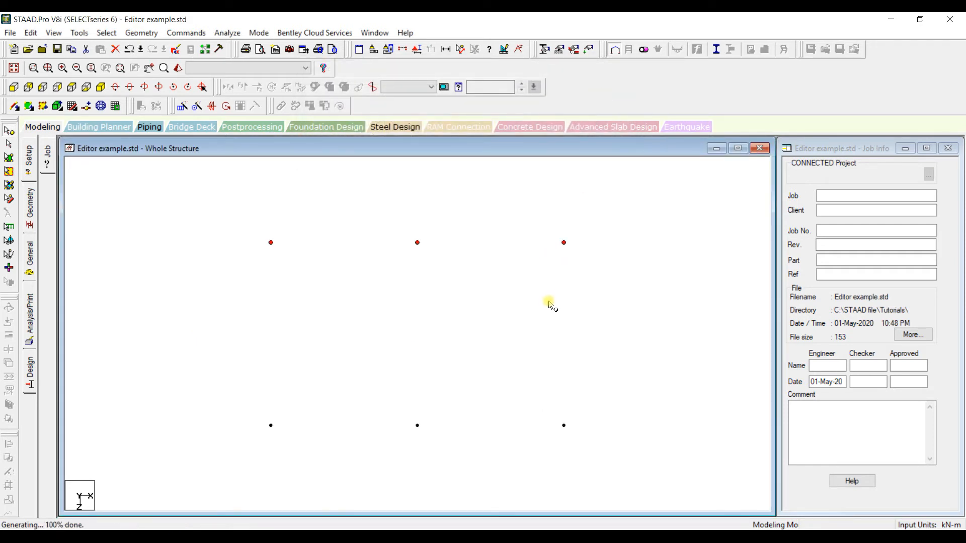
- Measure the Z distance between the two node rows, and clear the dimension
left_click(460, 49)
left_click(280, 249)
left_click(280, 419)
left_click(473, 49)
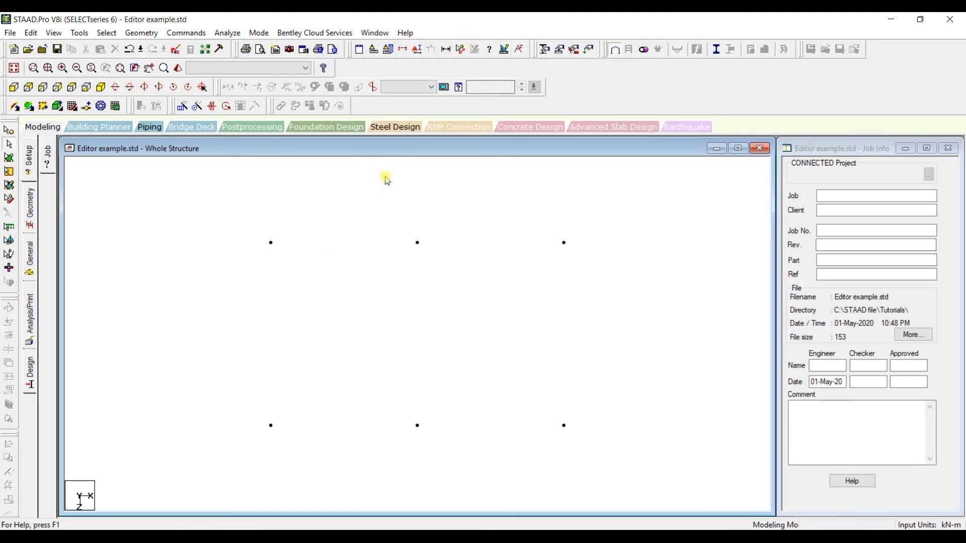
- Save the model, reopen its input file in the STAAD Editor, and examine the coordinates of joints 4 to 6
left_click(176, 49)
left_click(404, 294)
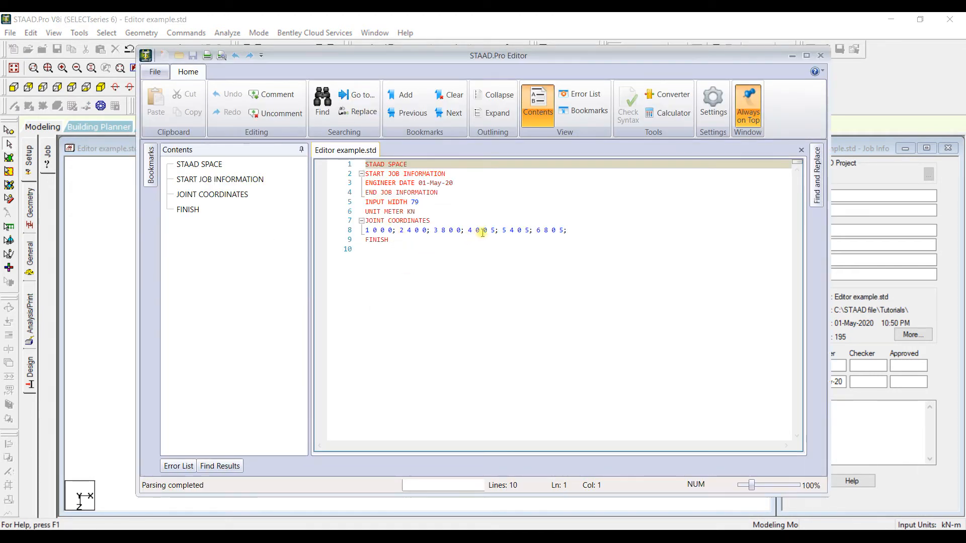
left_click_drag(468, 230, 566, 229)
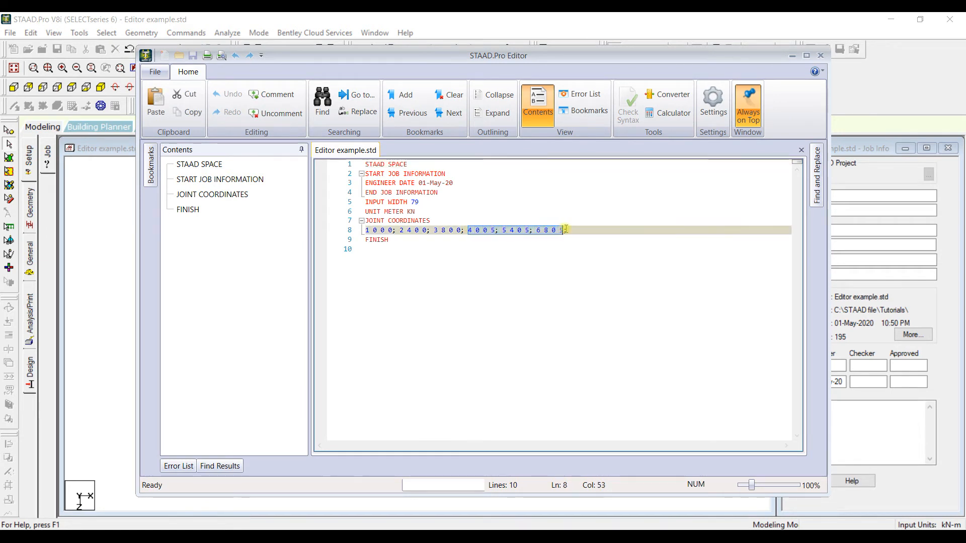
left_click(492, 231)
key("Right")
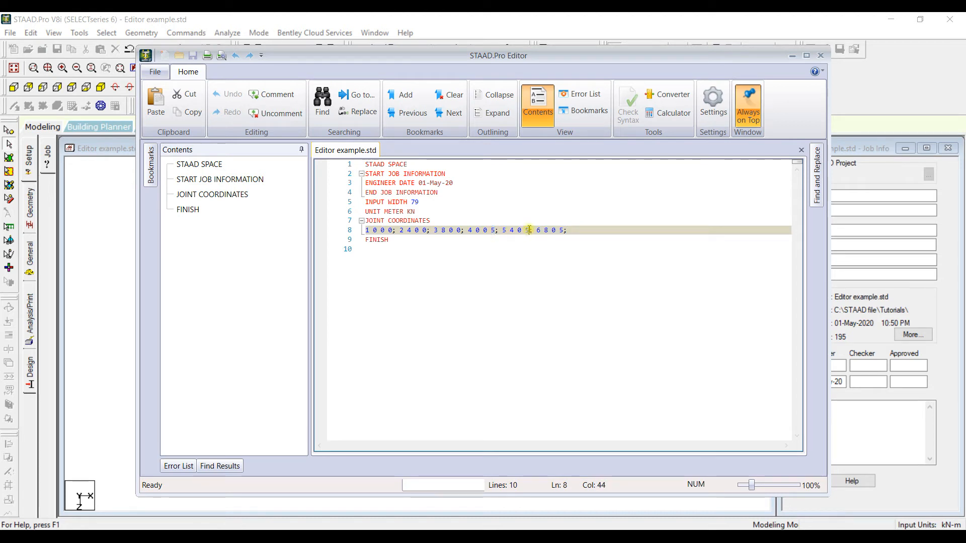
- Check the coordinates of joint 6 in the input file, and close the STAAD Editor
left_click(556, 230)
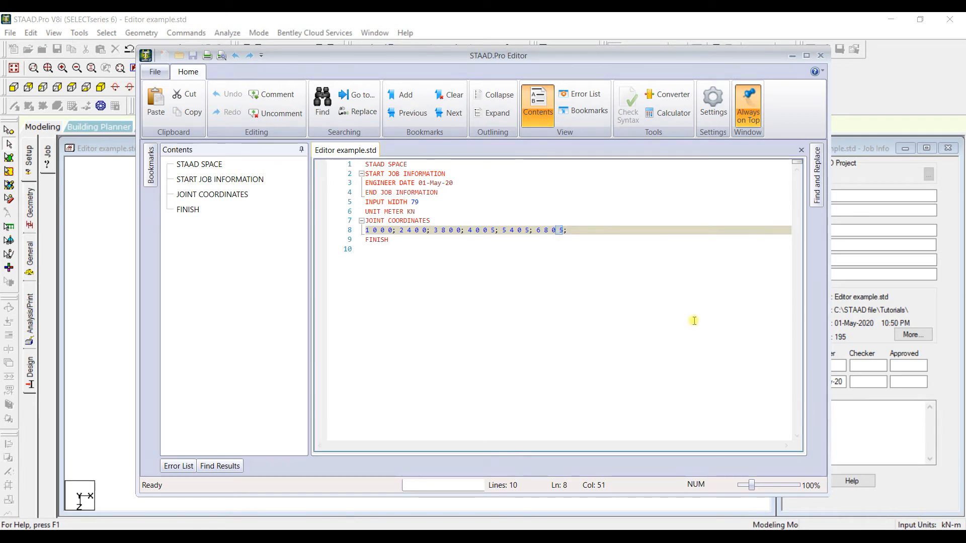
left_click(630, 249)
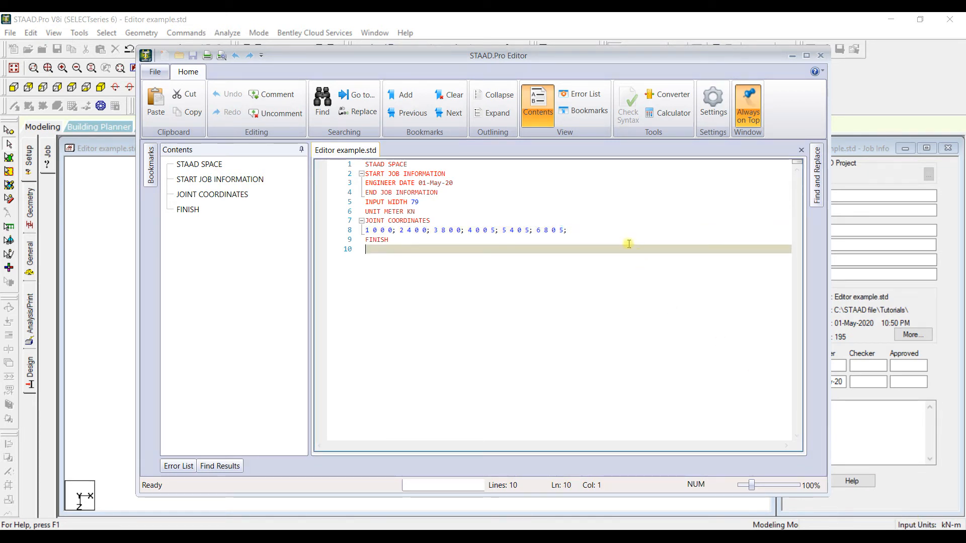
left_click(820, 55)
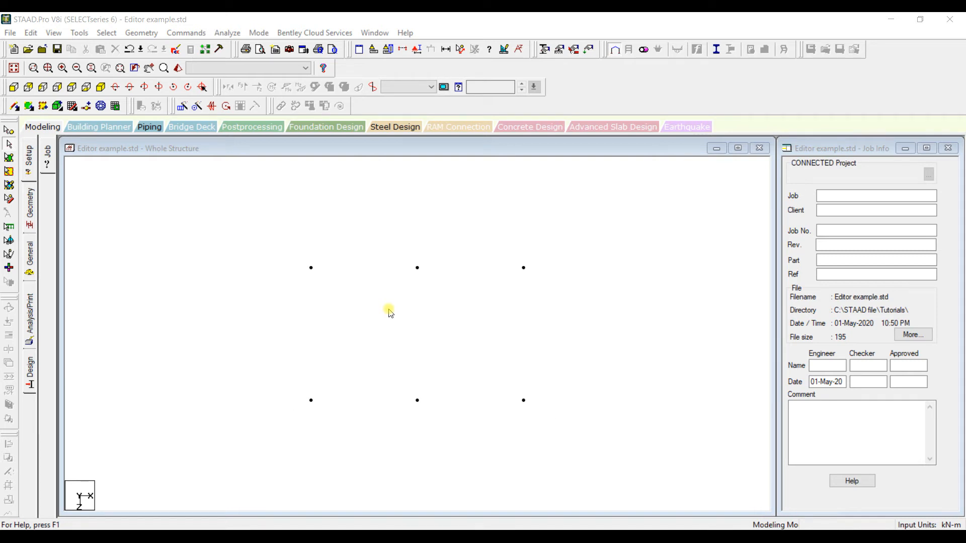
- Reopen the input file in the STAAD Editor and add a MEMBER INCIDENCES command below the joint coordinates
scroll(389, 312, "up", 1)
left_click(177, 51)
left_click(580, 230)
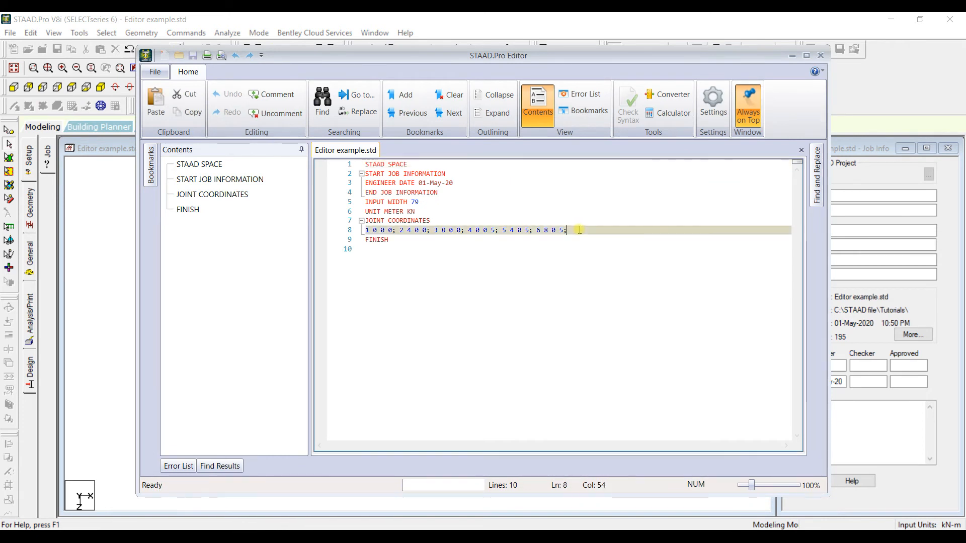
key("Return")
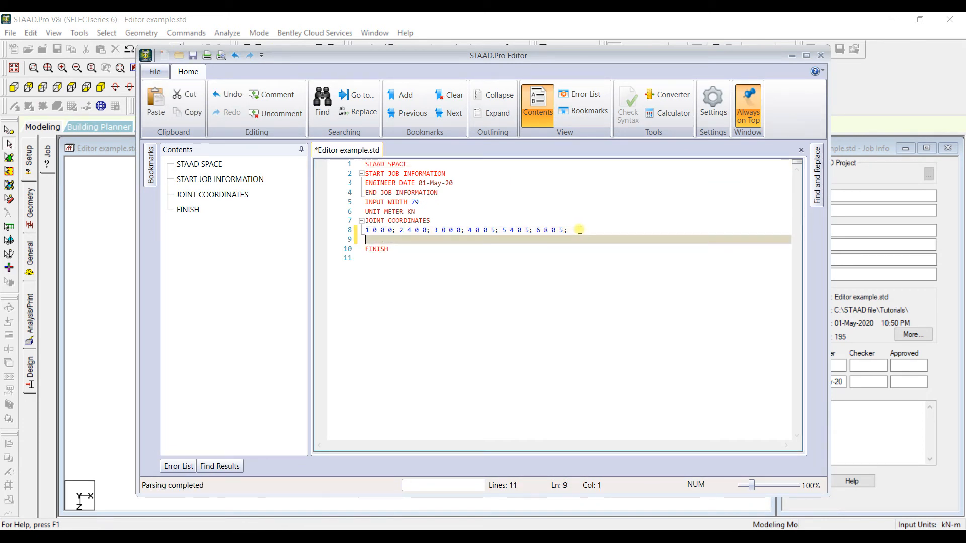
type("Mmeb")
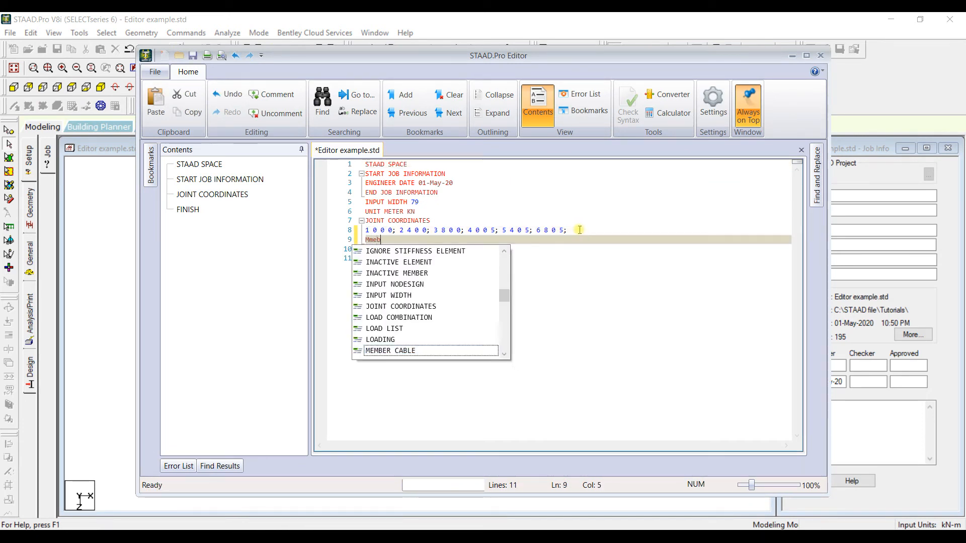
key("BackSpace")
key("BackSpace")
key("BackSpace")
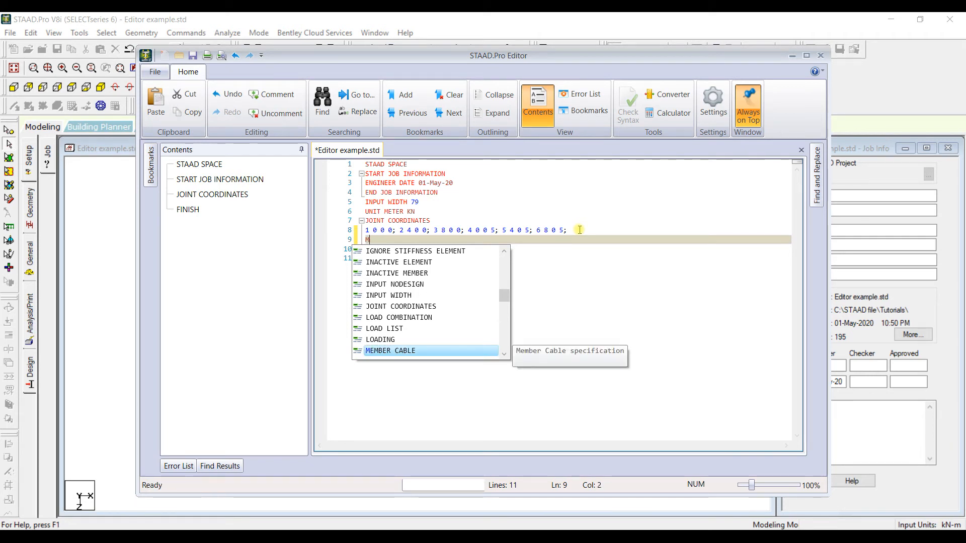
type("EMBER INC")
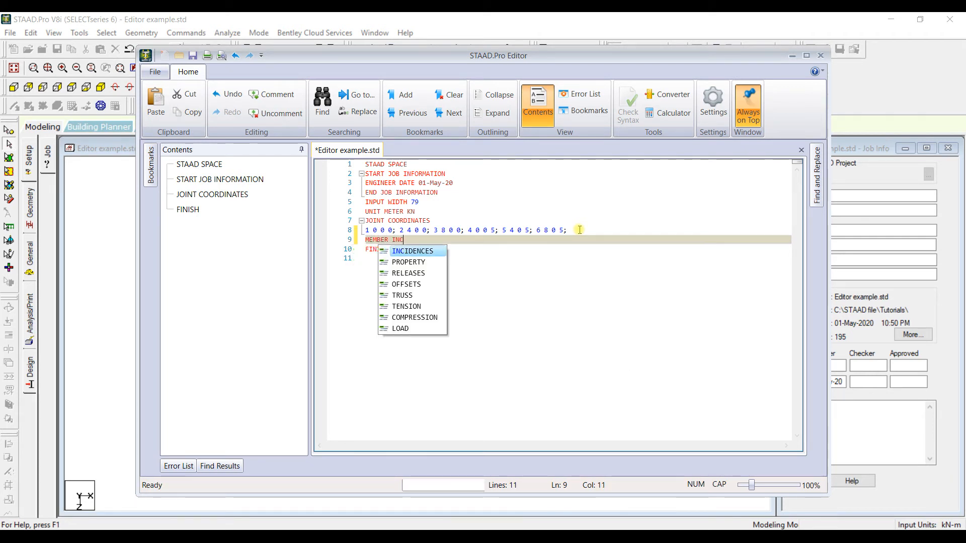
key("Return")
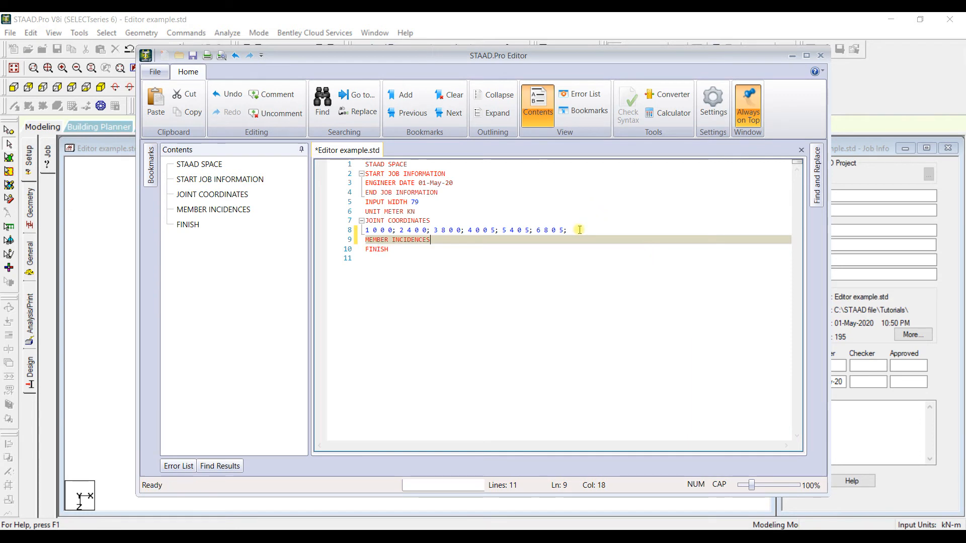
- Define the members as "1 1 2; 2 2 3;" under MEMBER INCIDENCES, and close the STAAD Editor with the changes saved
key("Return")
type("1")
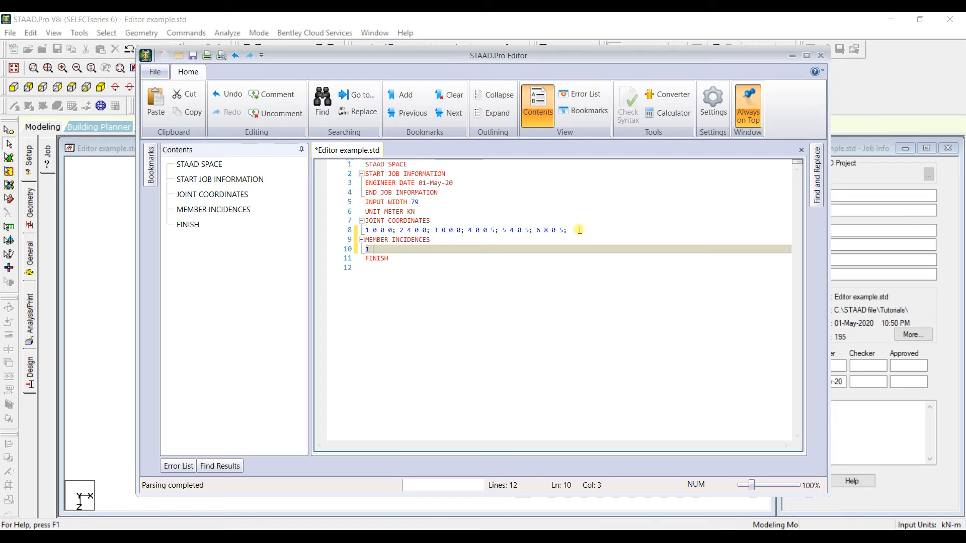
type("1 2;")
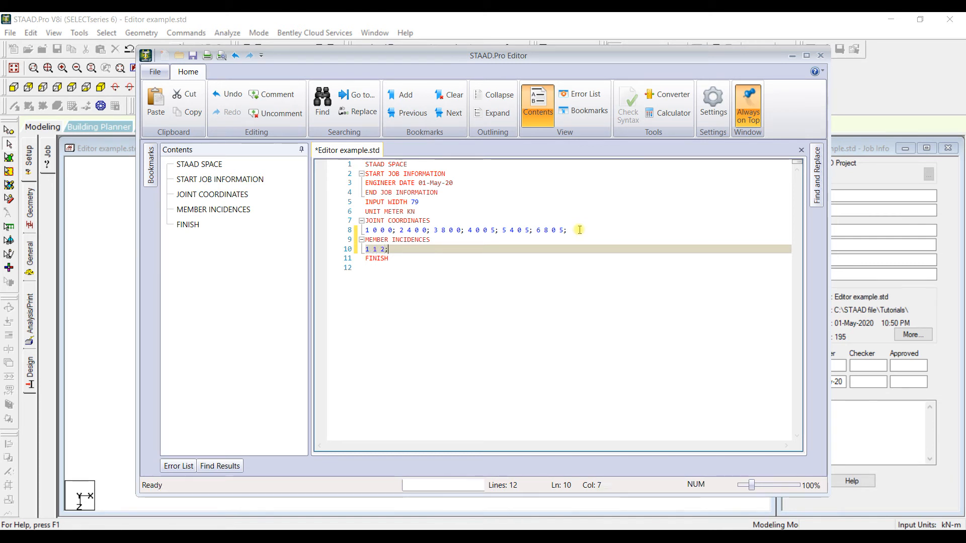
type(" 2")
type(" 3")
type(" 3")
type(";")
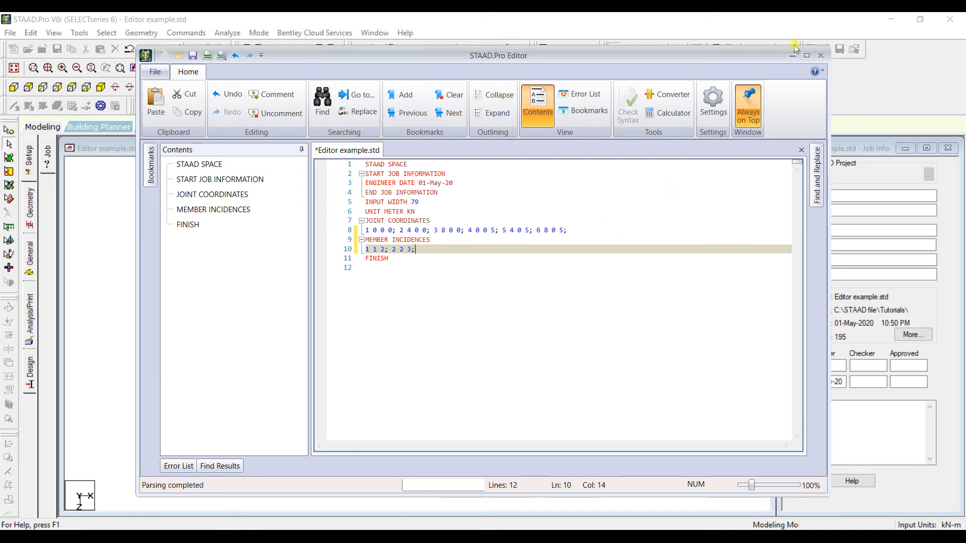
left_click(822, 56)
left_click(451, 321)
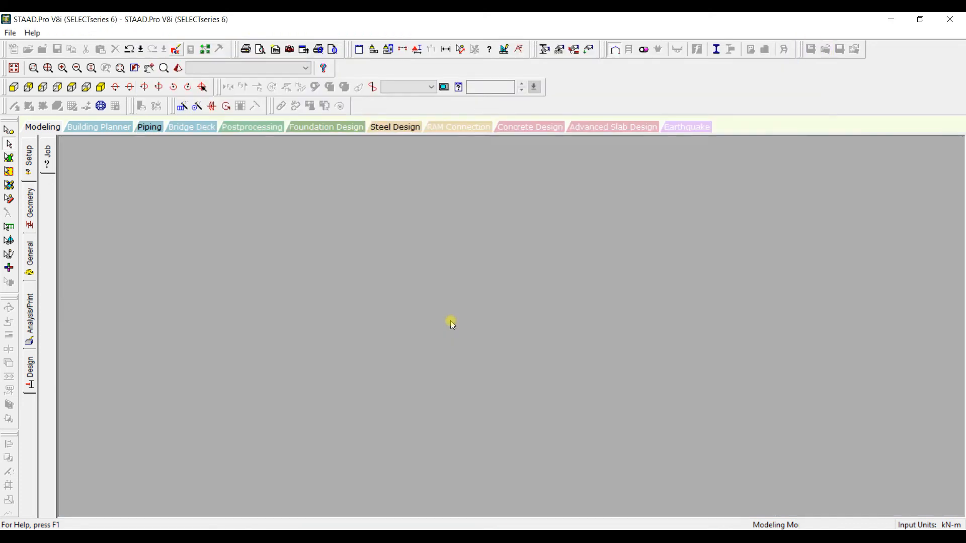
- Display the beam and node numbers, check the end nodes of members 1 and 2 one after the other, and hide the numbers
scroll(359, 309, "down", 4)
scroll(310, 309, "up", 3)
scroll(310, 309, "down", 1)
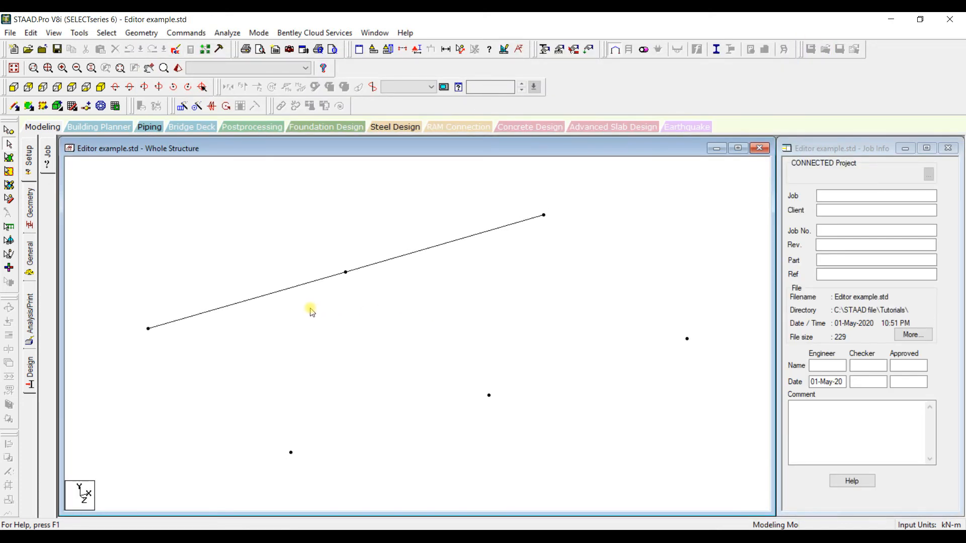
scroll(310, 309, "up", 1)
scroll(310, 309, "down", 2)
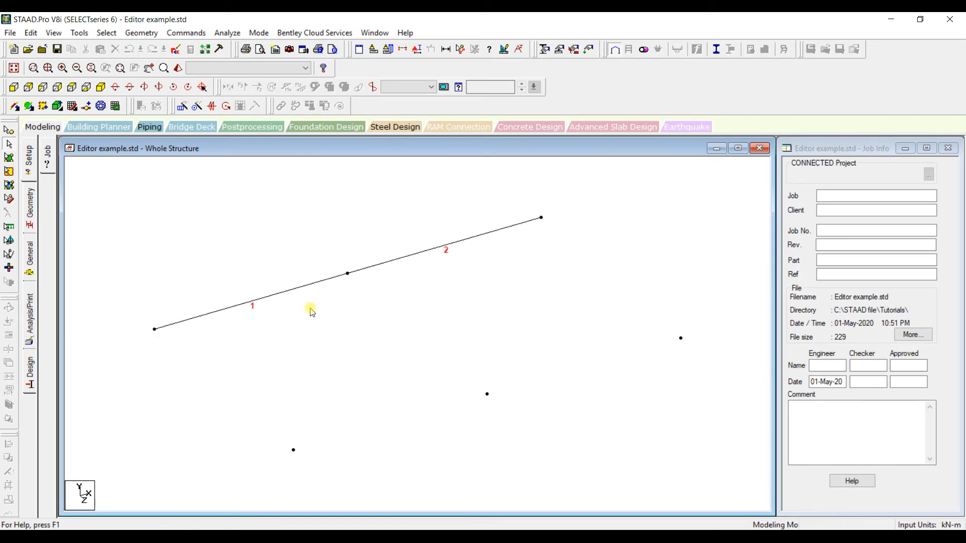
middle_click_drag(276, 262, 307, 275)
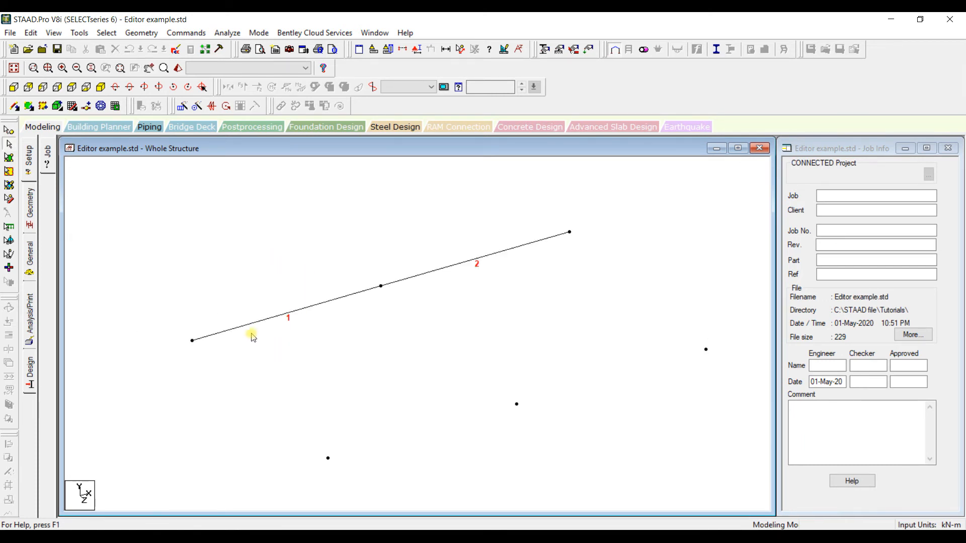
key("shift+n")
left_click(287, 313)
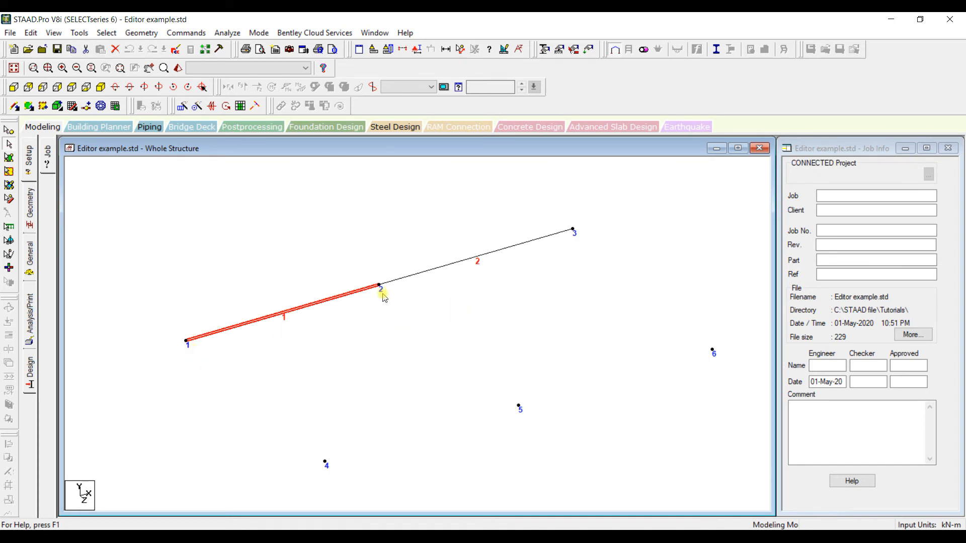
left_click(467, 269)
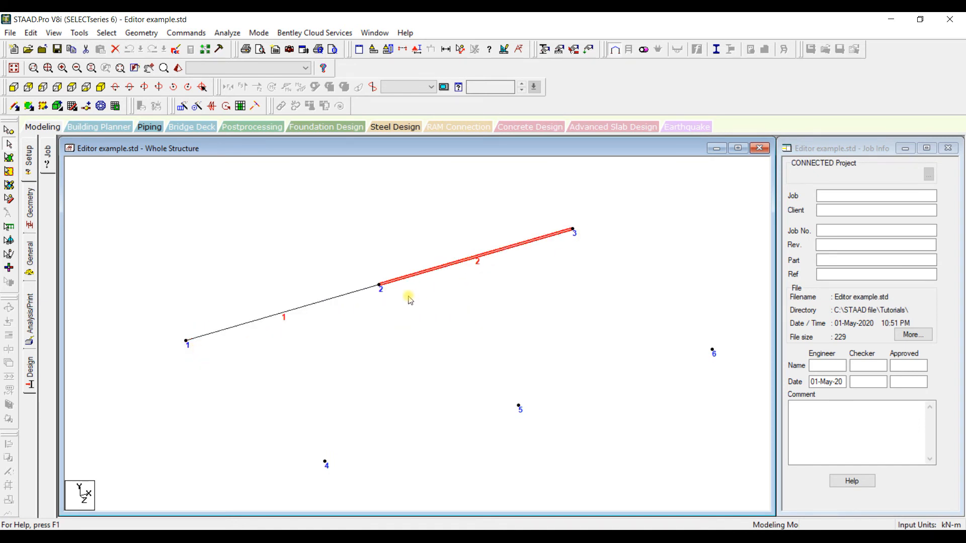
scroll(564, 279, "down", 2)
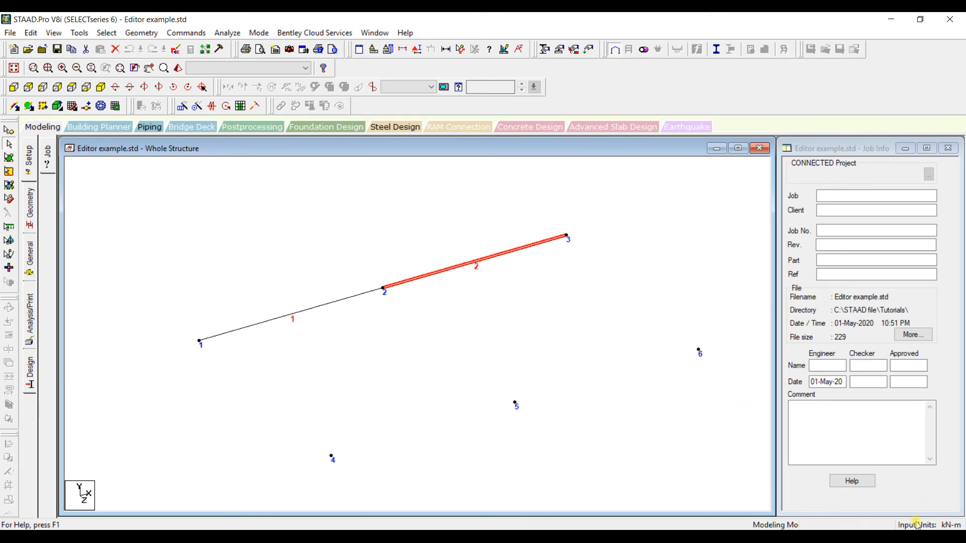
left_click(482, 346)
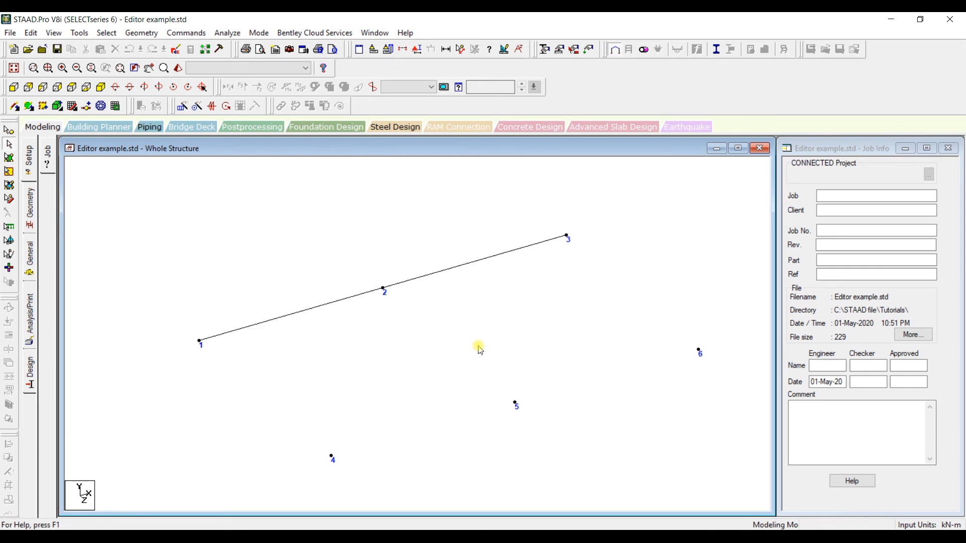
scroll(478, 346, "down", 4)
scroll(478, 346, "up", 2)
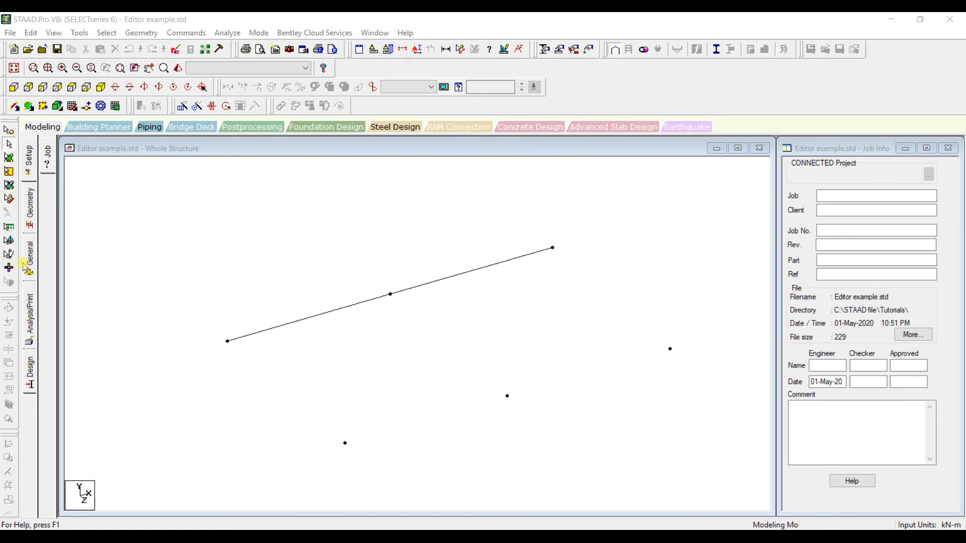
- Create a Fixed support definition for the structure
left_click(26, 267)
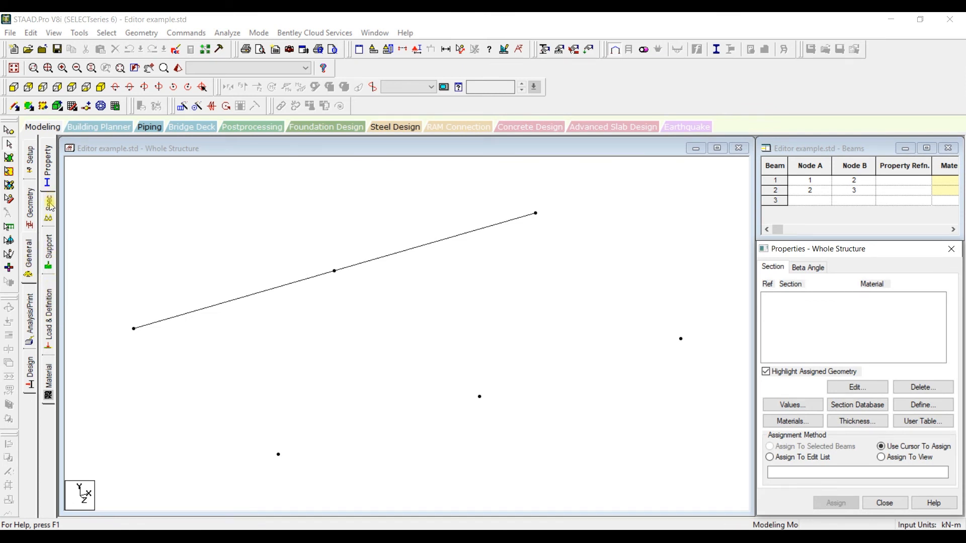
scroll(200, 225, "down", 2)
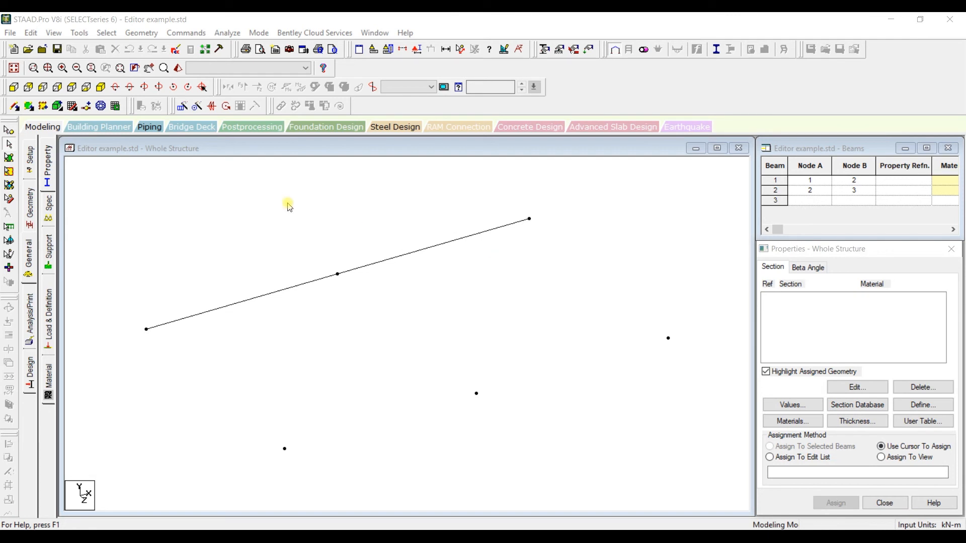
left_click(51, 253)
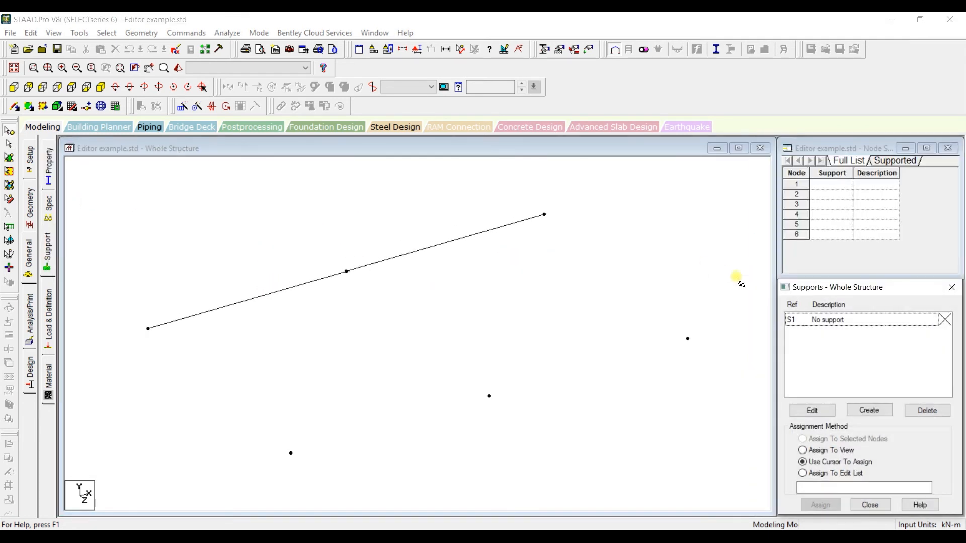
left_click(855, 410)
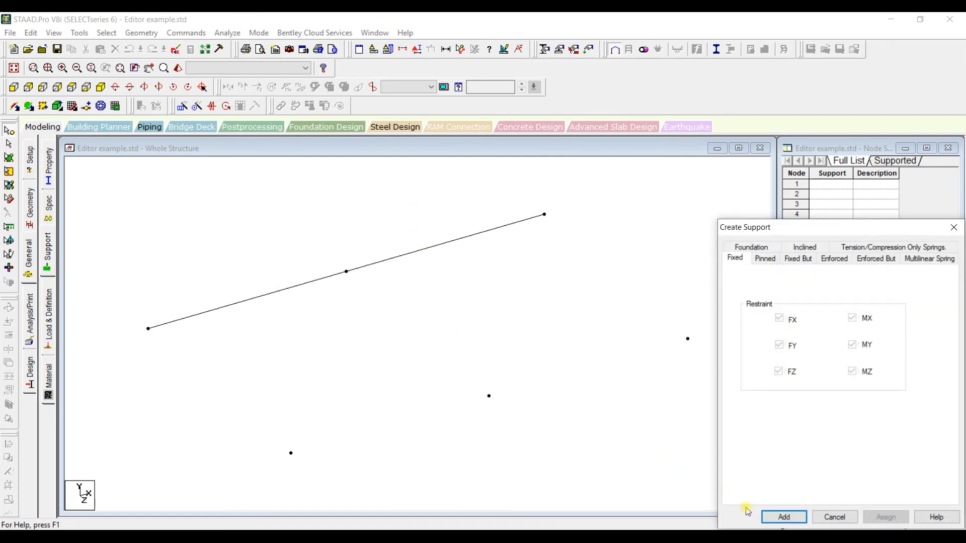
left_click(780, 517)
- Assign the fixed support, Support 2, to nodes 1 and 2 as selected nodes
left_click(842, 335)
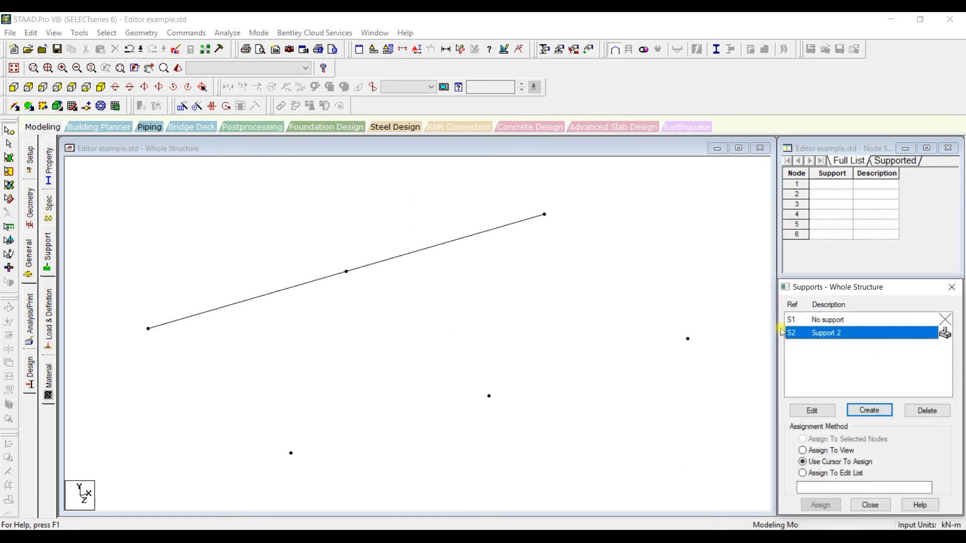
left_click_drag(103, 244, 353, 363)
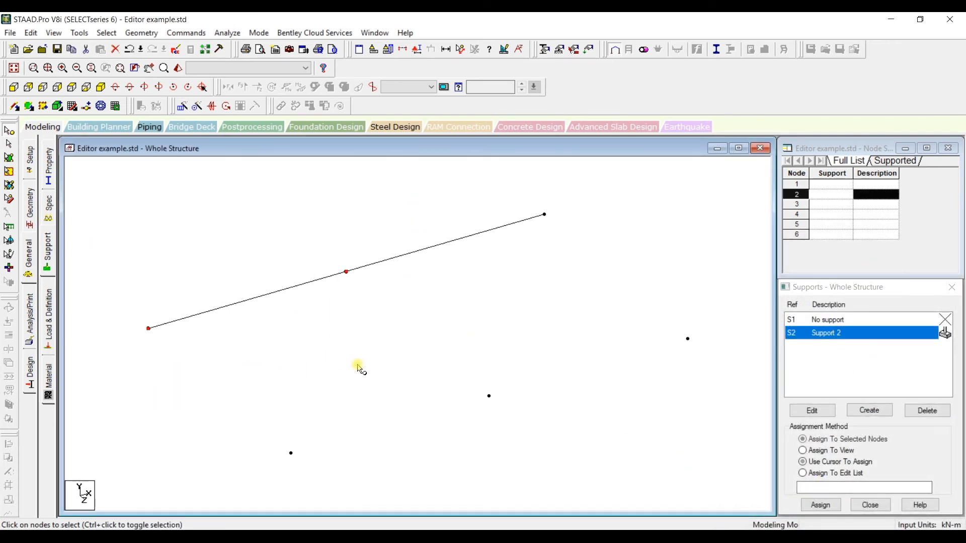
left_click(820, 505)
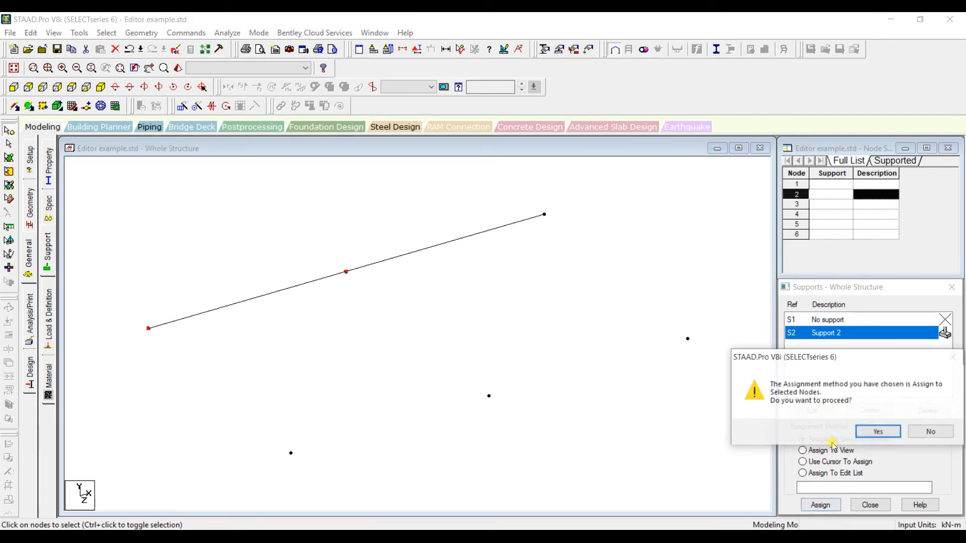
left_click(878, 432)
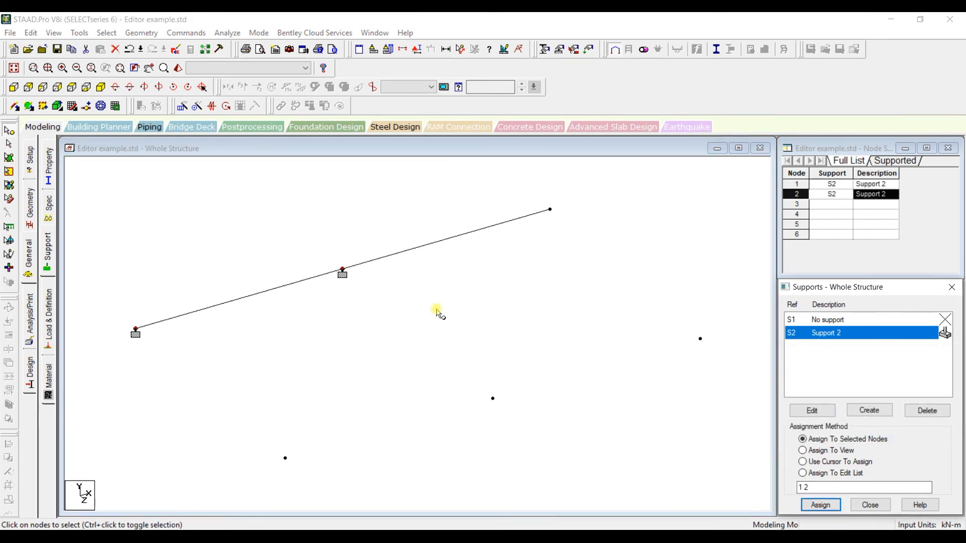
- Save the model, examine the SUPPORTS command for nodes 1 and 2 in the STAAD Editor, and close it
left_click(174, 50)
left_click(414, 294)
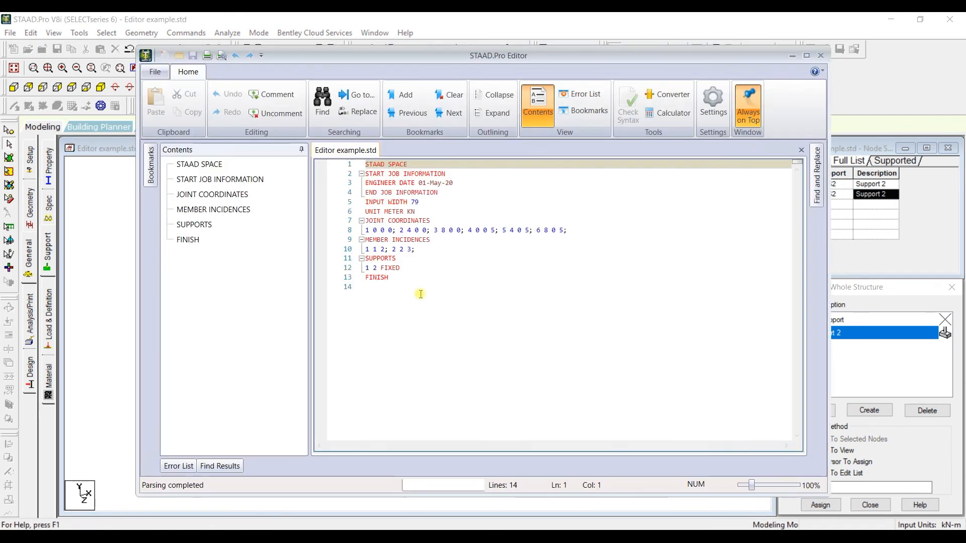
left_click(402, 266)
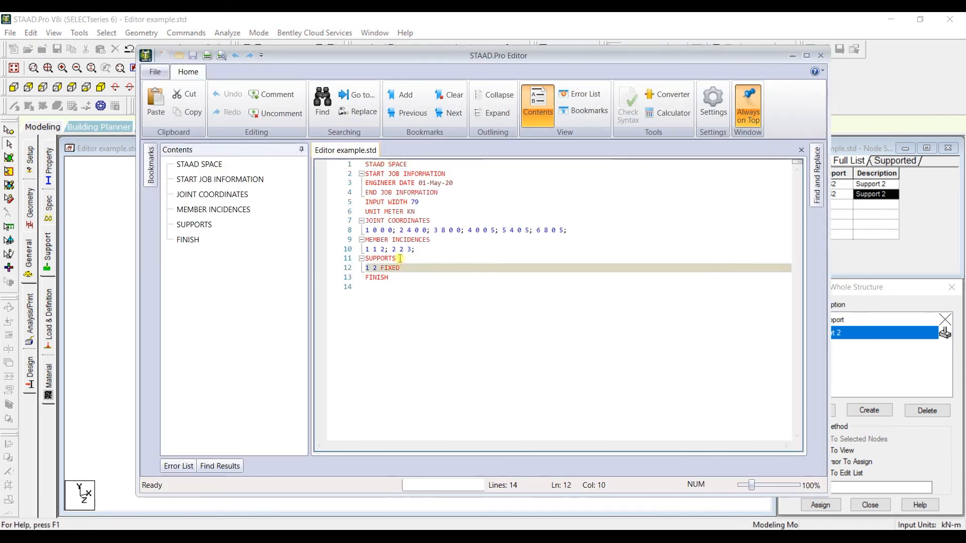
left_click(400, 259)
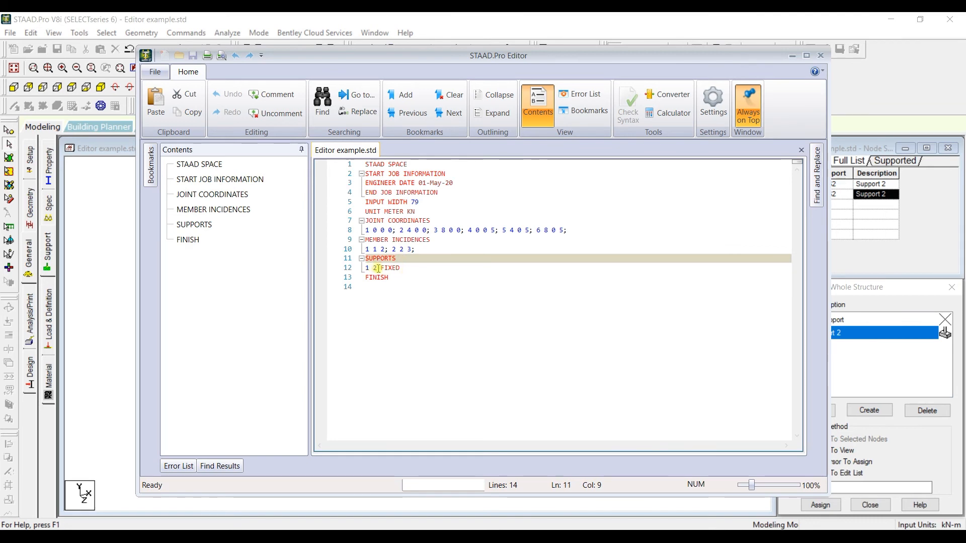
left_click(378, 268)
left_click(410, 268)
left_click_drag(413, 54, 429, 69)
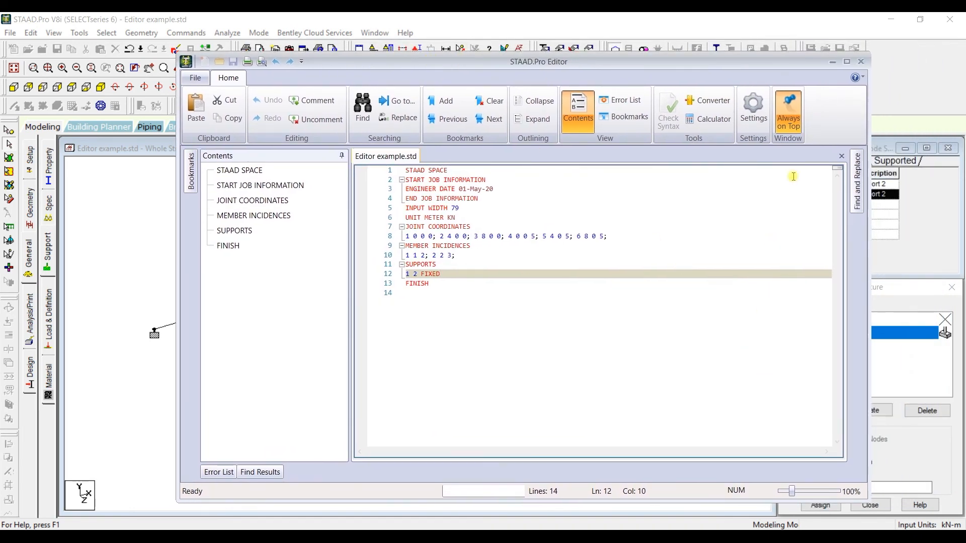
left_click(860, 61)
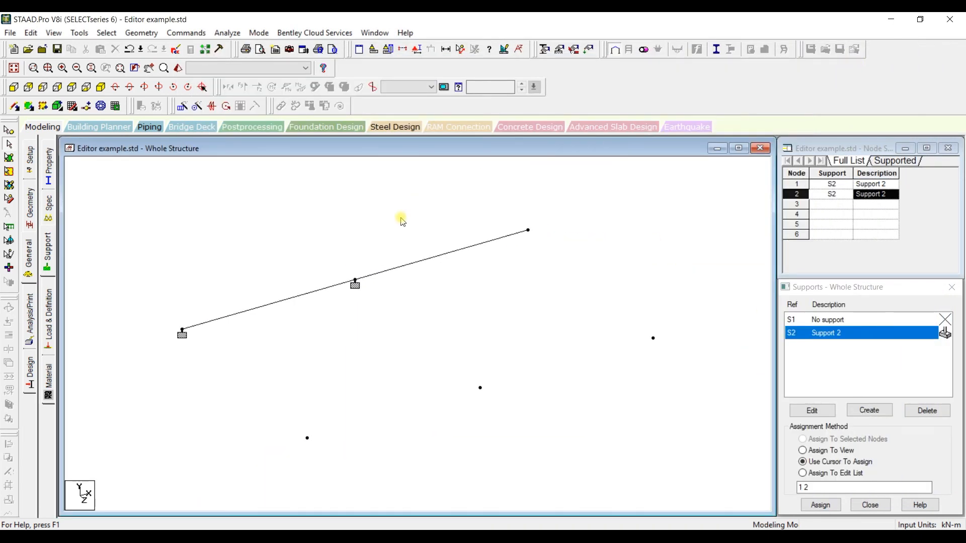
- Assign the CONCRETE material to all members with the Assign To View method
left_click(48, 381)
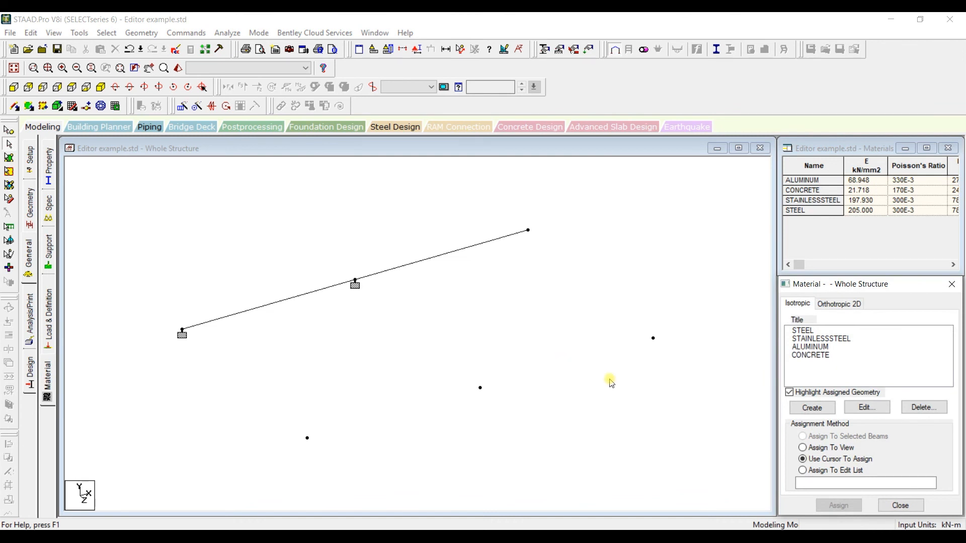
left_click(795, 356)
left_click(838, 448)
left_click(838, 505)
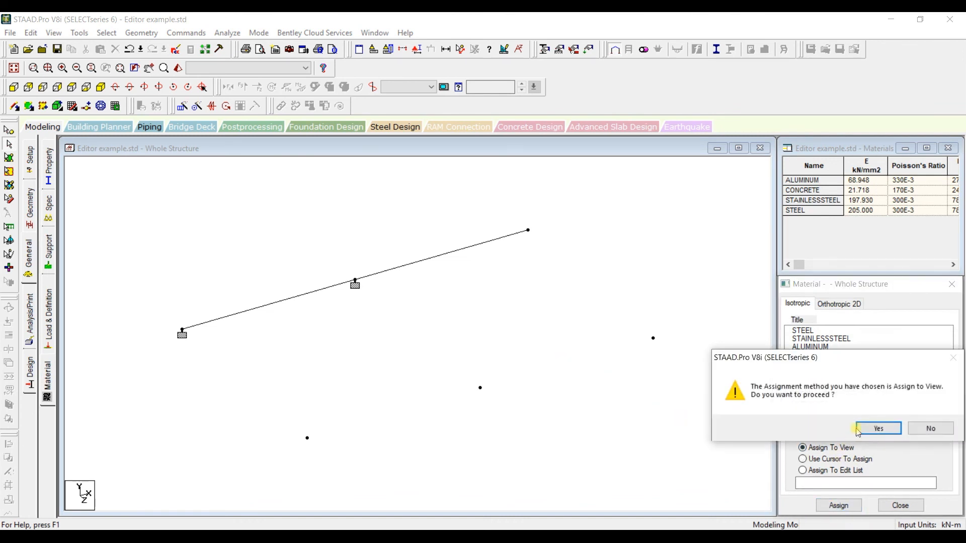
left_click(878, 429)
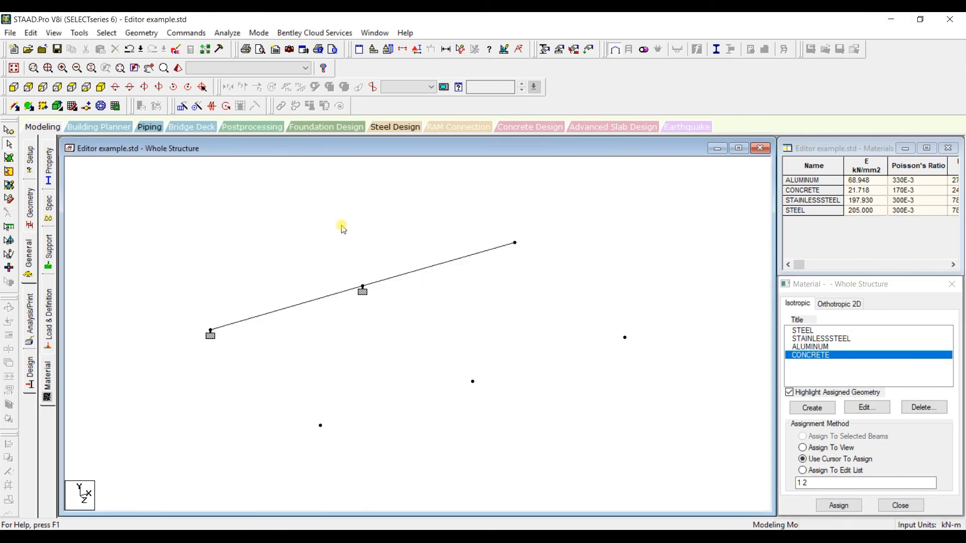
- Save the model, examine the concrete material definition and CONSTANTS lines in the STAAD Editor, and close it
left_click(176, 50)
left_click(418, 294)
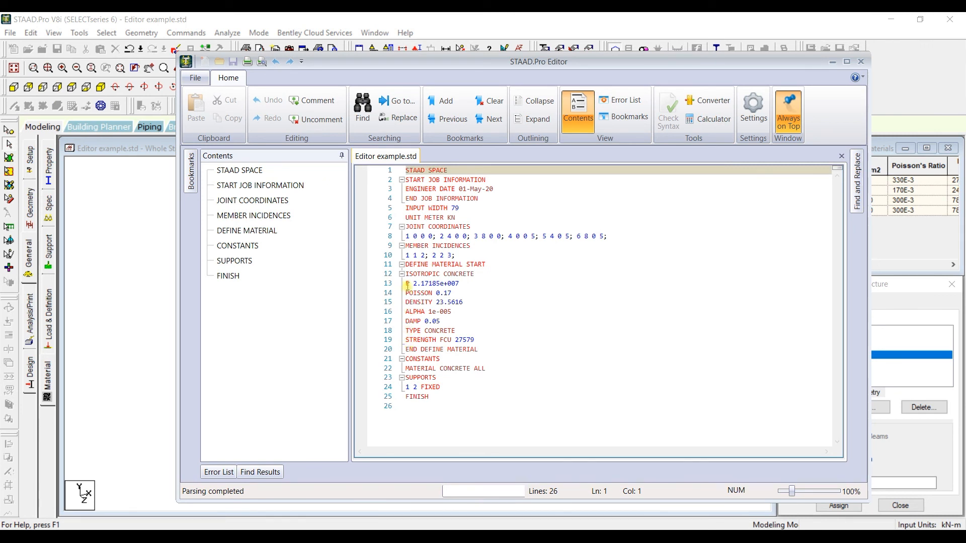
left_click_drag(408, 268, 488, 366)
left_click(491, 365)
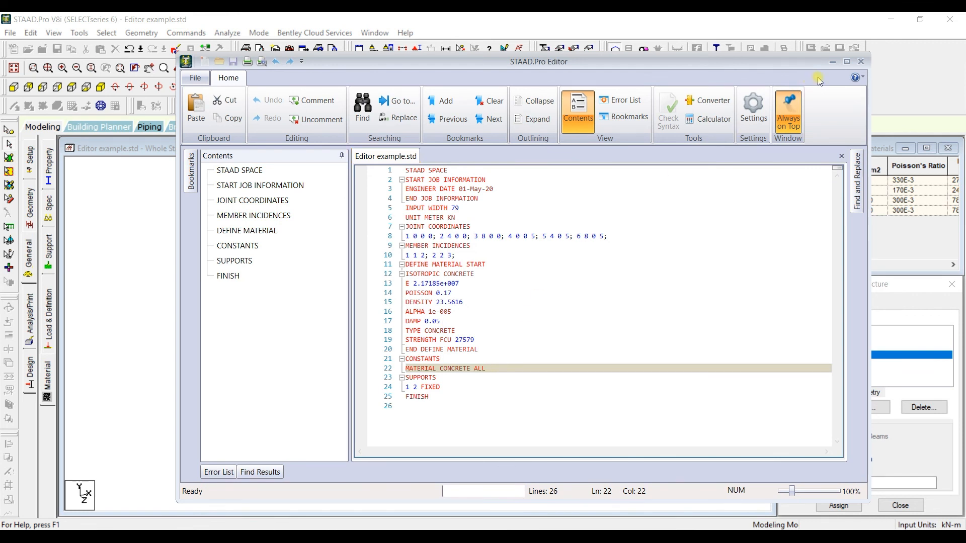
left_click(861, 63)
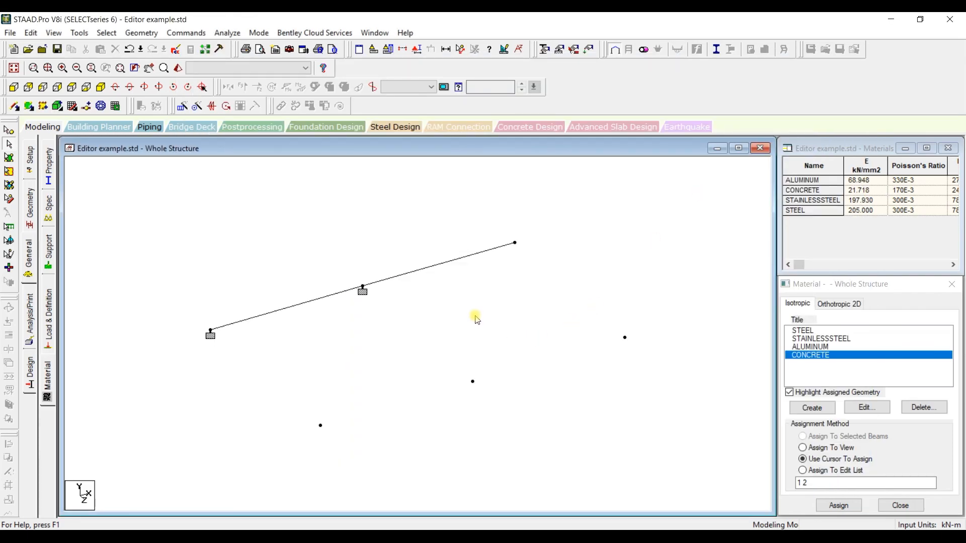